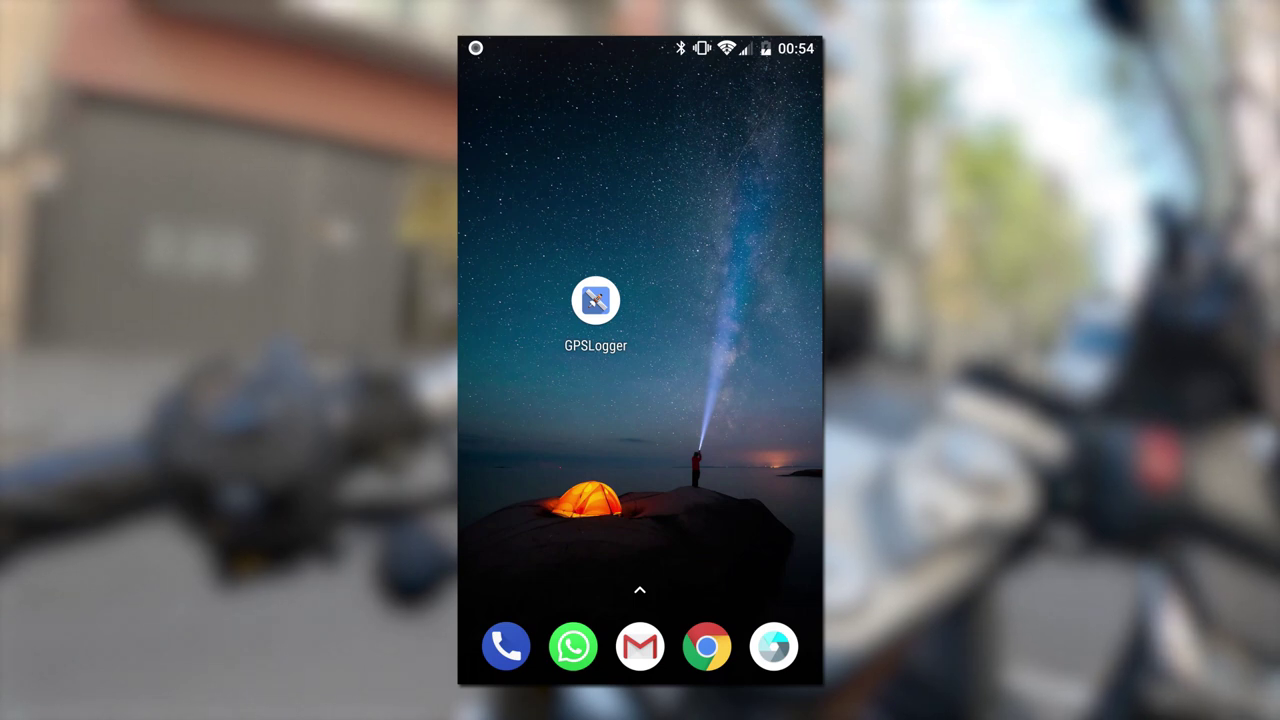
- Open GPSLogger and turn on Log to GPX in the logging details
left_click(596, 301)
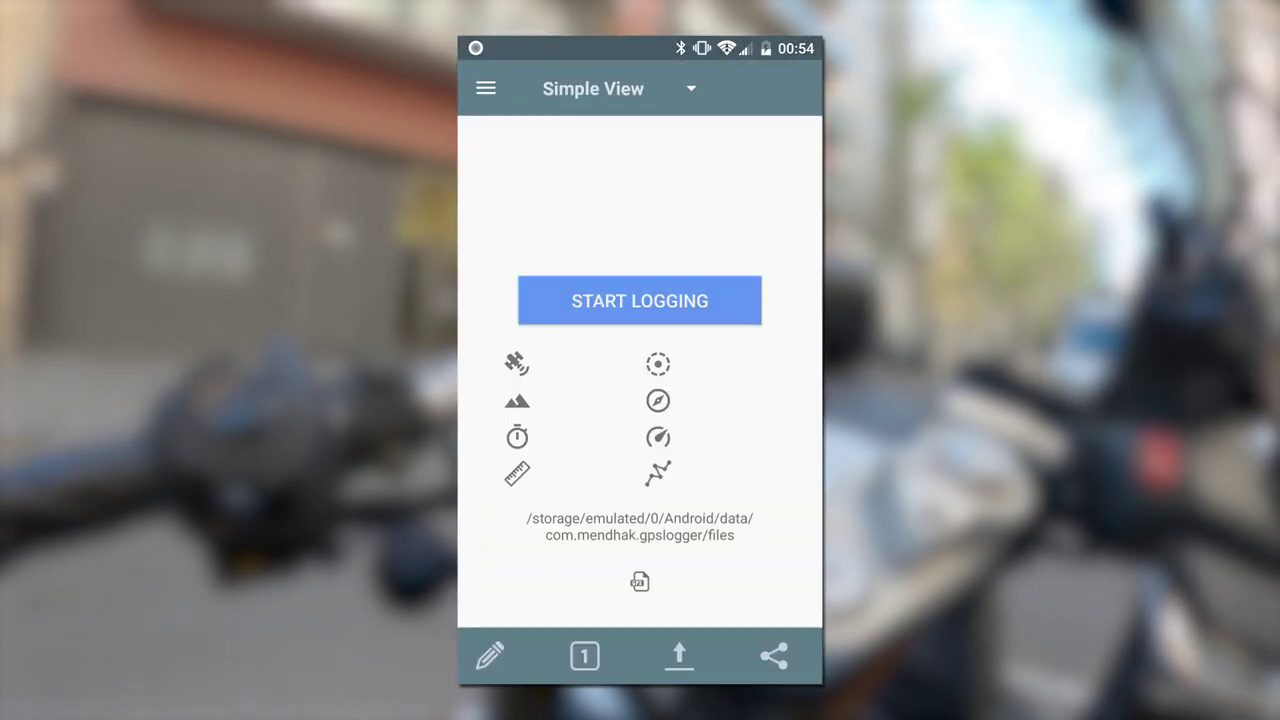
left_click(486, 88)
left_click(644, 210)
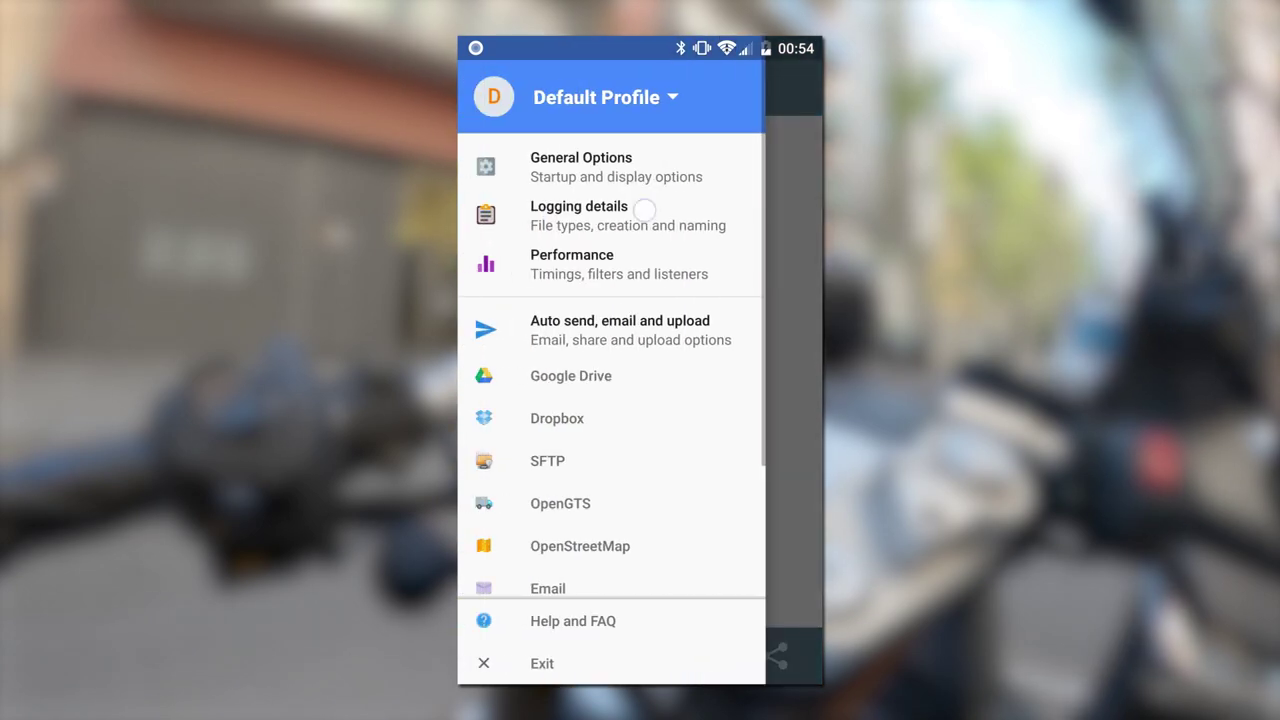
left_click(751, 148)
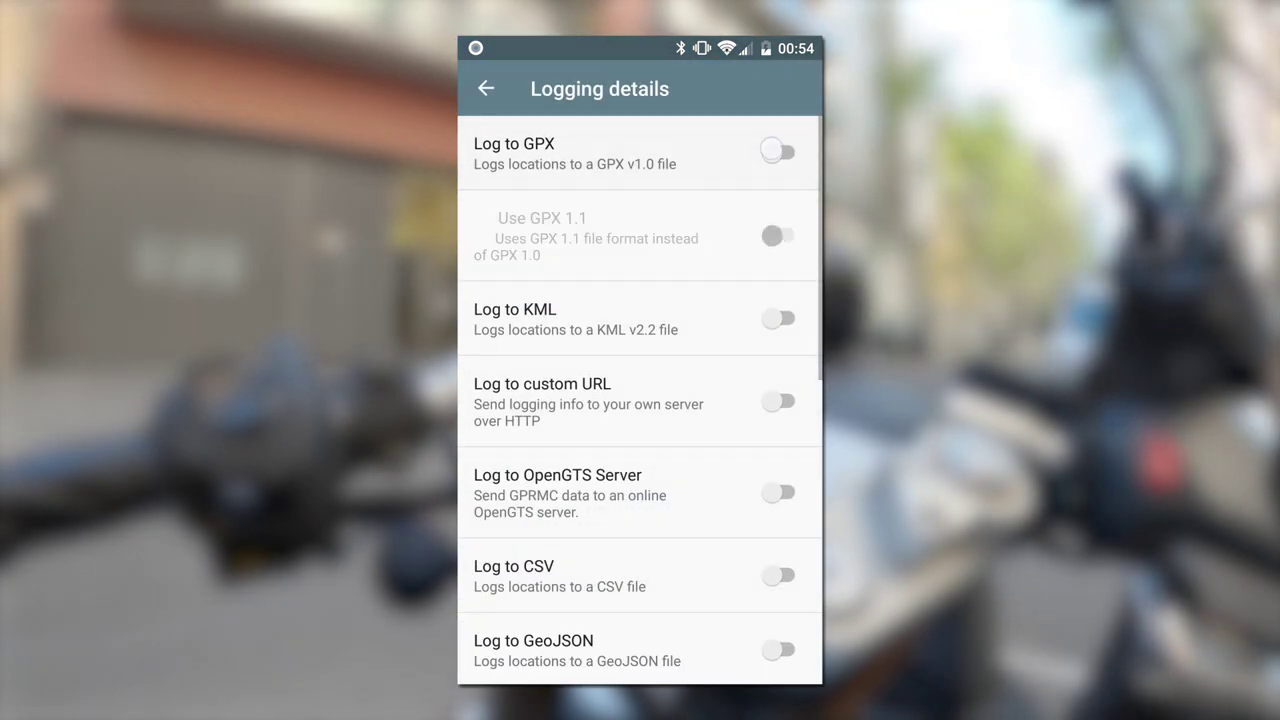
left_click(748, 152)
- Open GPSLogger's Performance settings for timings, filters and listeners
left_click(486, 88)
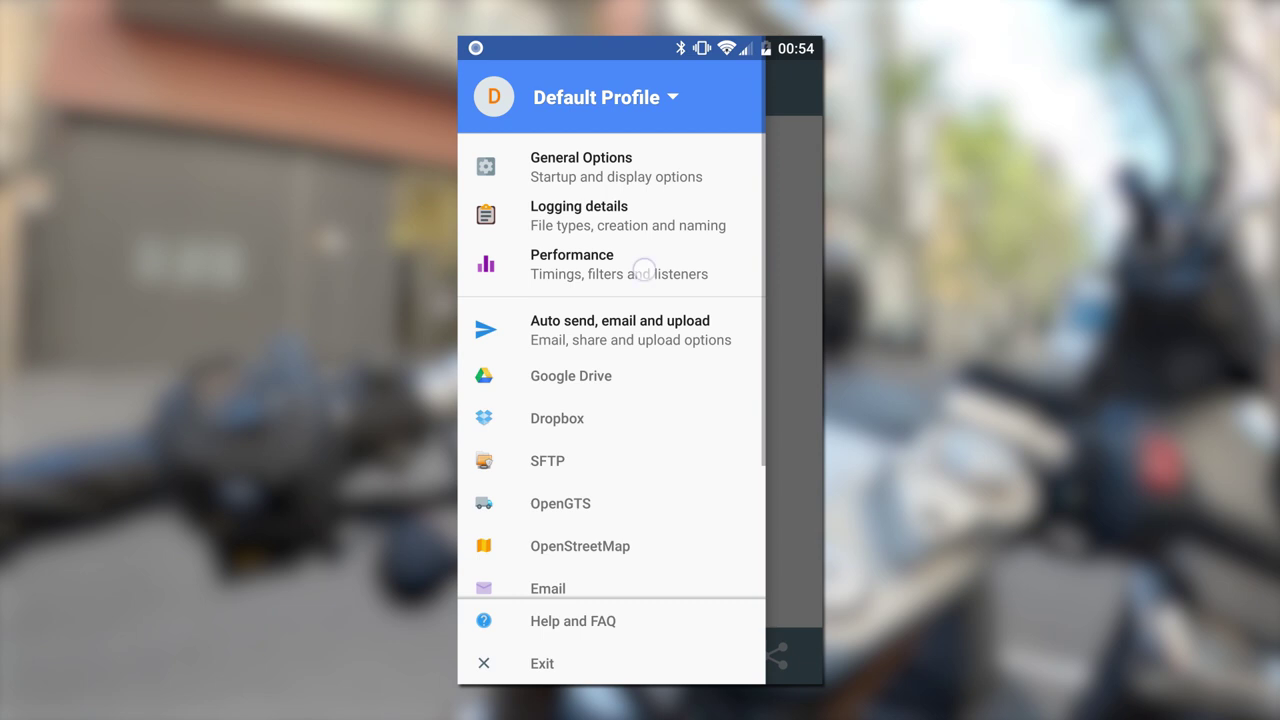
left_click(641, 269)
left_click(703, 457)
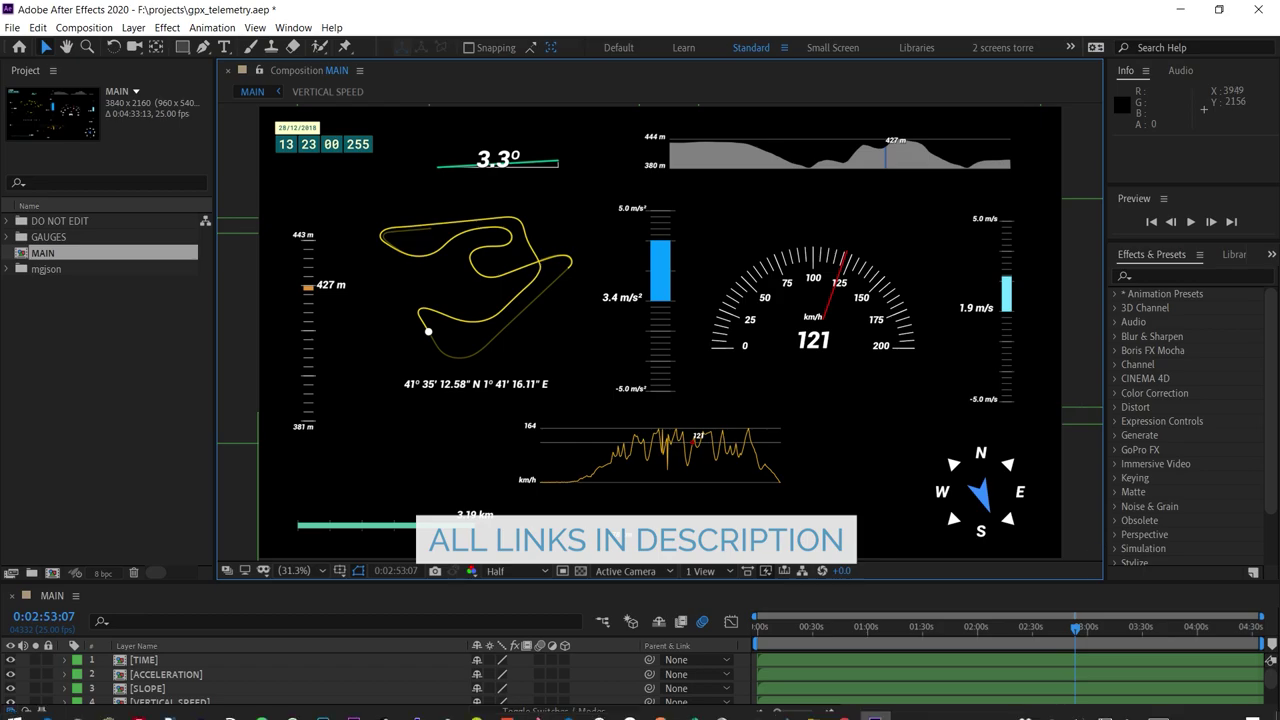
- Switch to Chrome and convert ONBOARD.gpx from the Downloads folder on the To mgJSON page
left_click(845, 707)
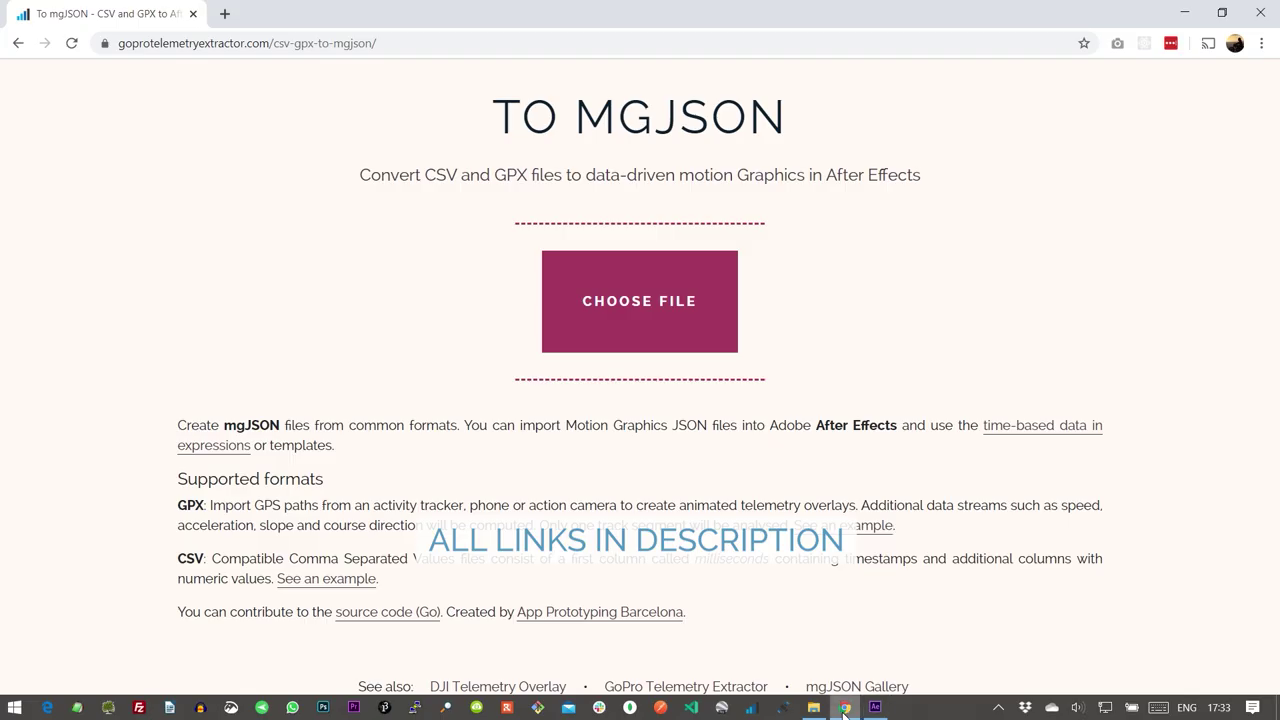
left_click(814, 707)
left_click_drag(794, 307, 386, 348)
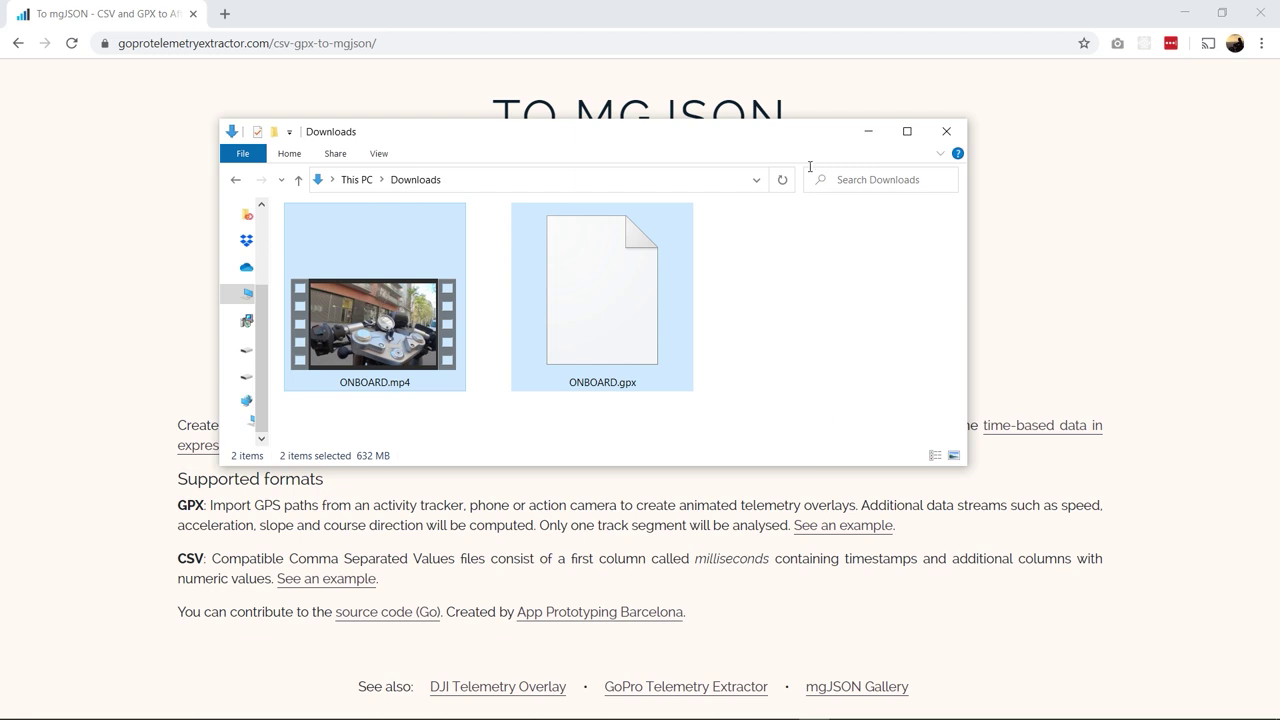
left_click_drag(800, 134, 884, 403)
left_click(850, 616)
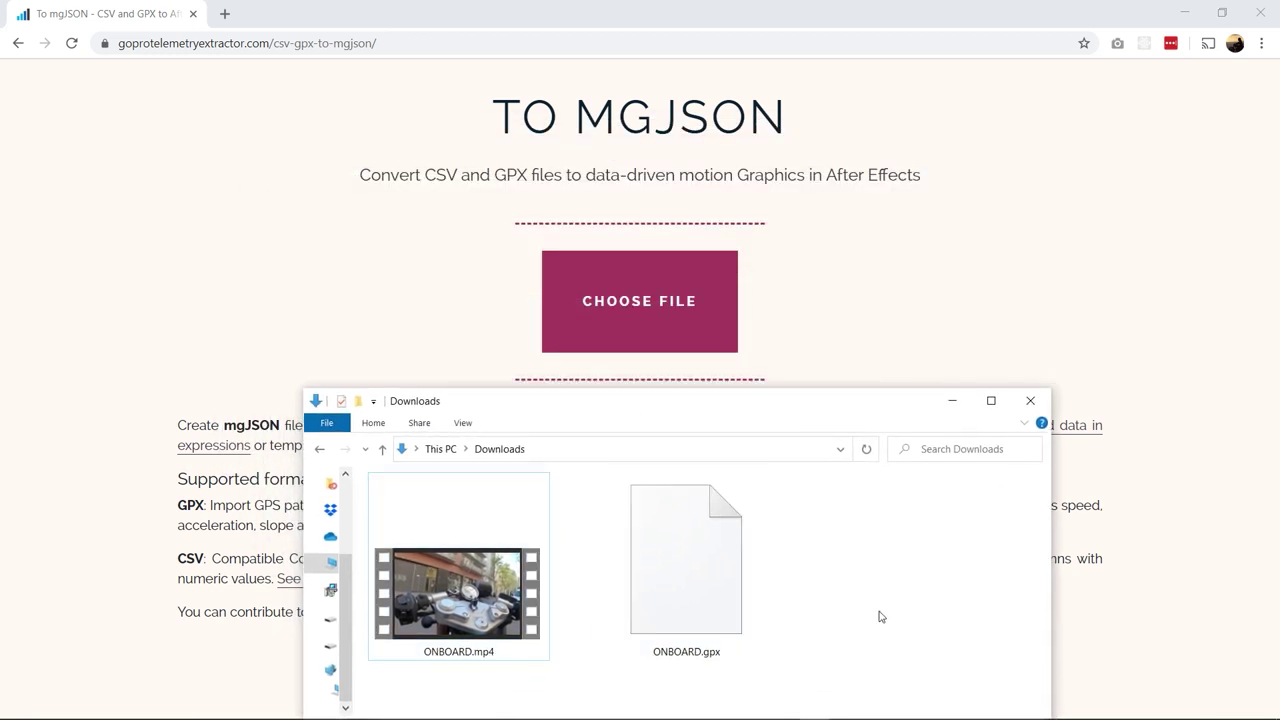
left_click_drag(674, 605, 660, 290)
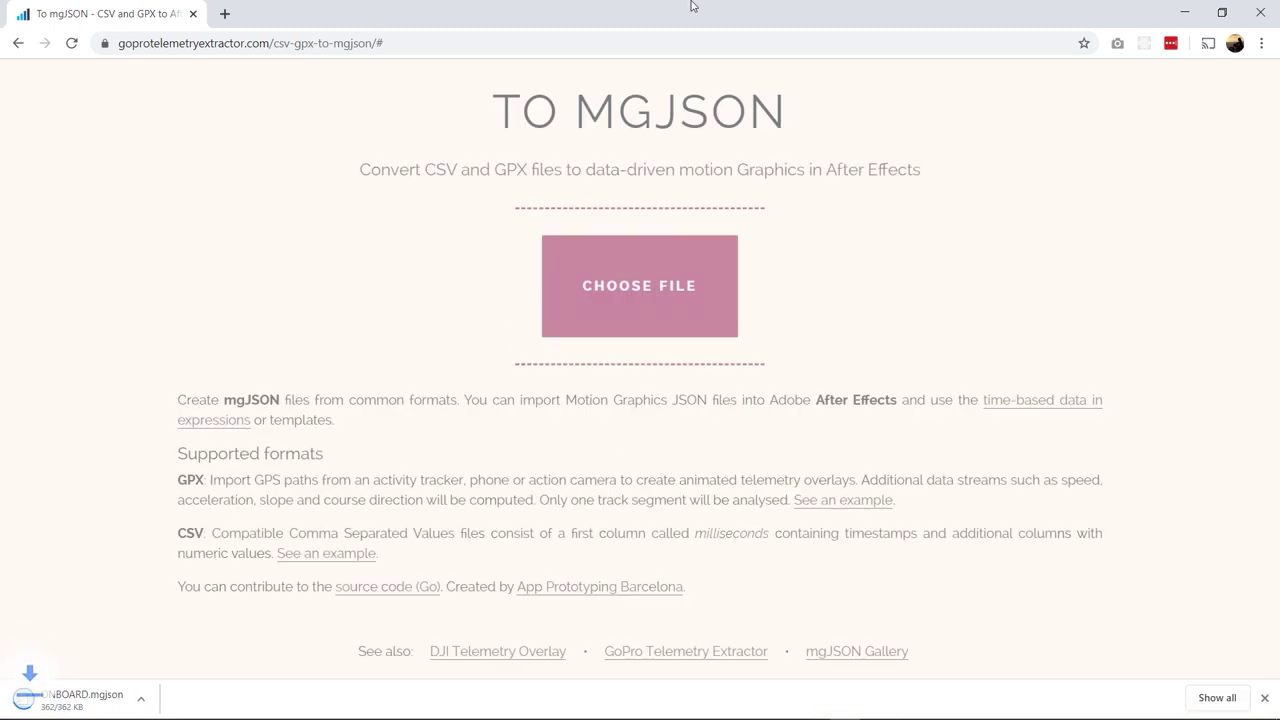
- Import ONBOARD.mgjson and ONBOARD.mp4 from the Downloads folder into the After Effects project
left_click(813, 710)
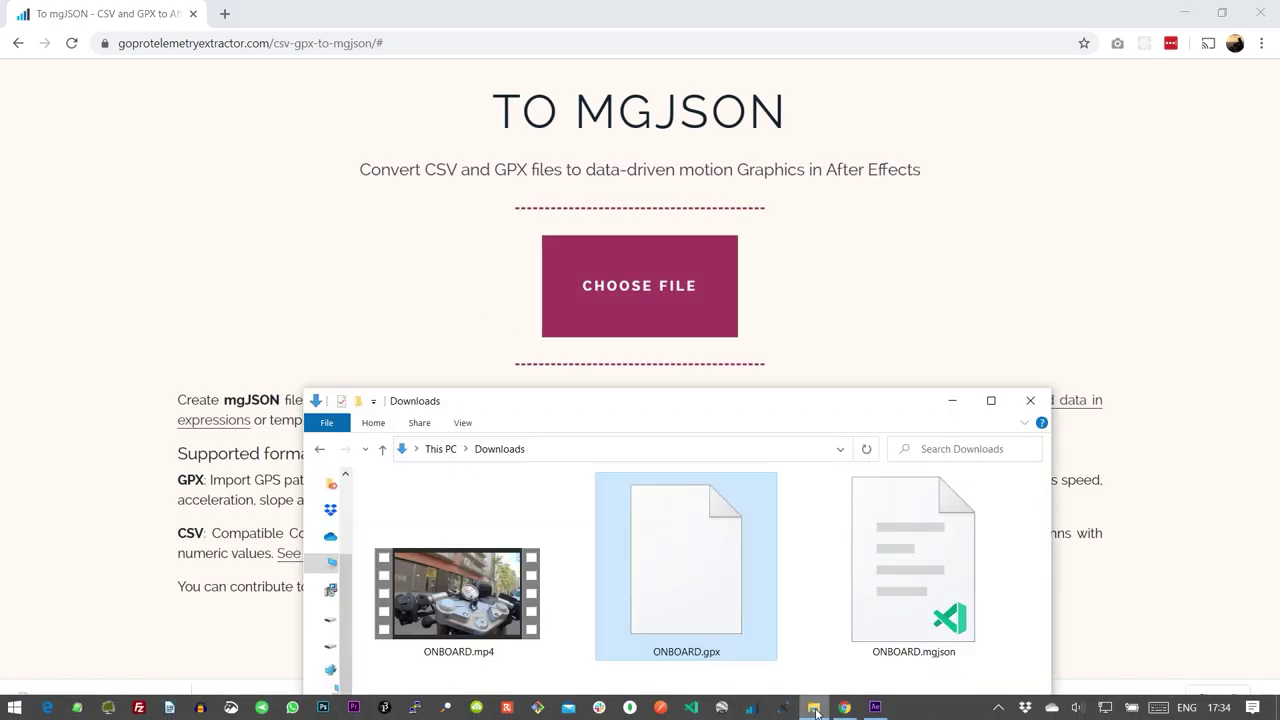
left_click_drag(761, 393, 751, 140)
left_click(903, 343)
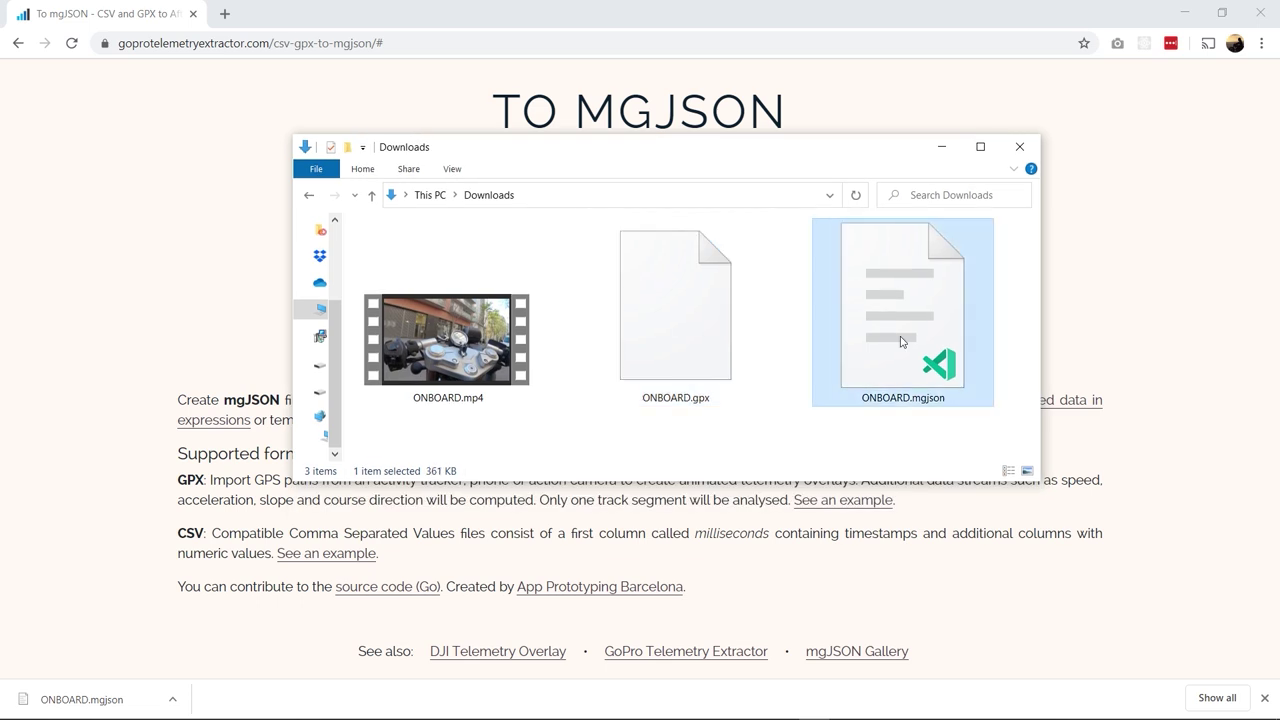
left_click(467, 378, "ctrl")
left_click_drag(467, 378, 100, 415)
left_click(20, 410)
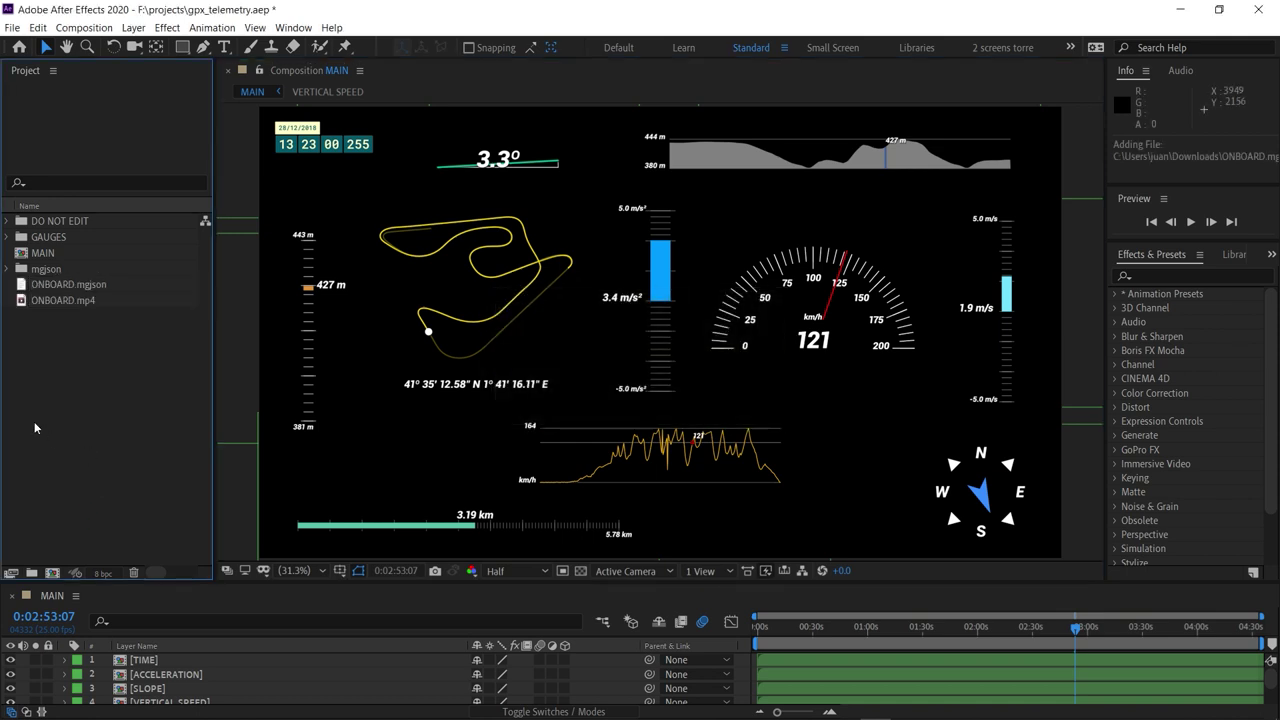
- Set the in point of the ONBOARD.mp4 footage at 0:00:06:15, the frame where logging starts on the phone
double_click(22, 302)
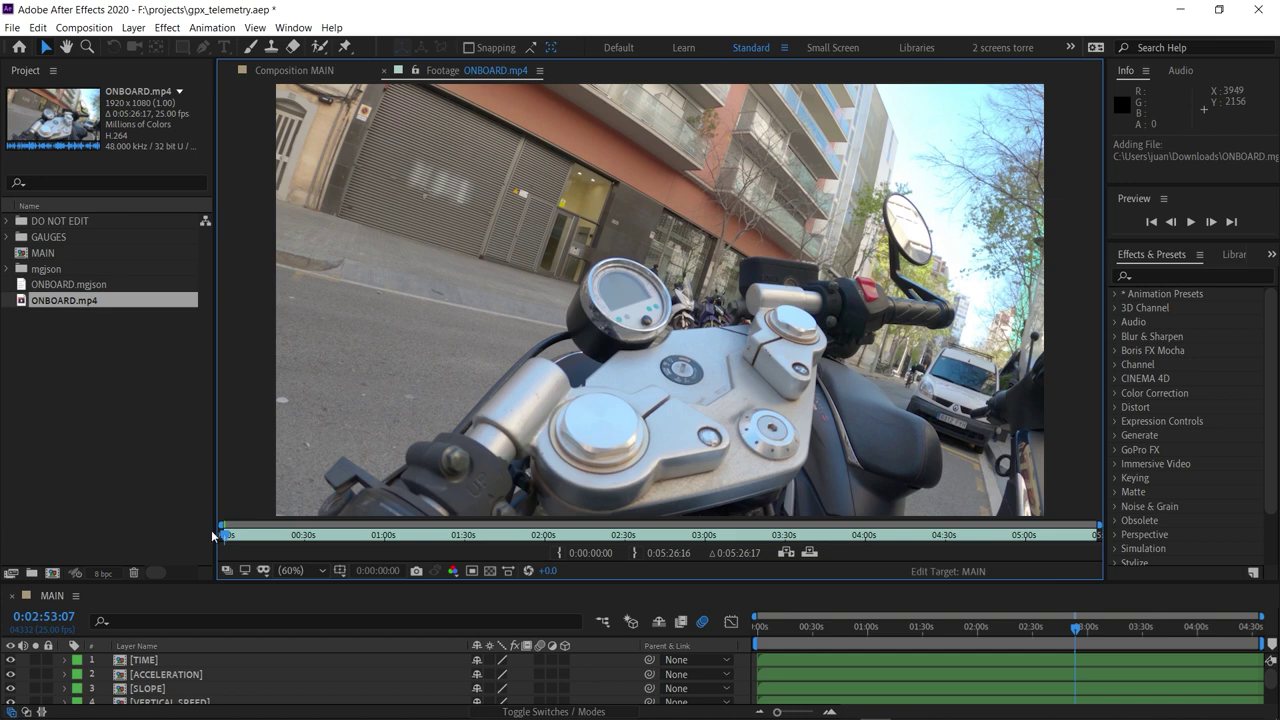
left_click_drag(236, 541, 235, 542)
key("space")
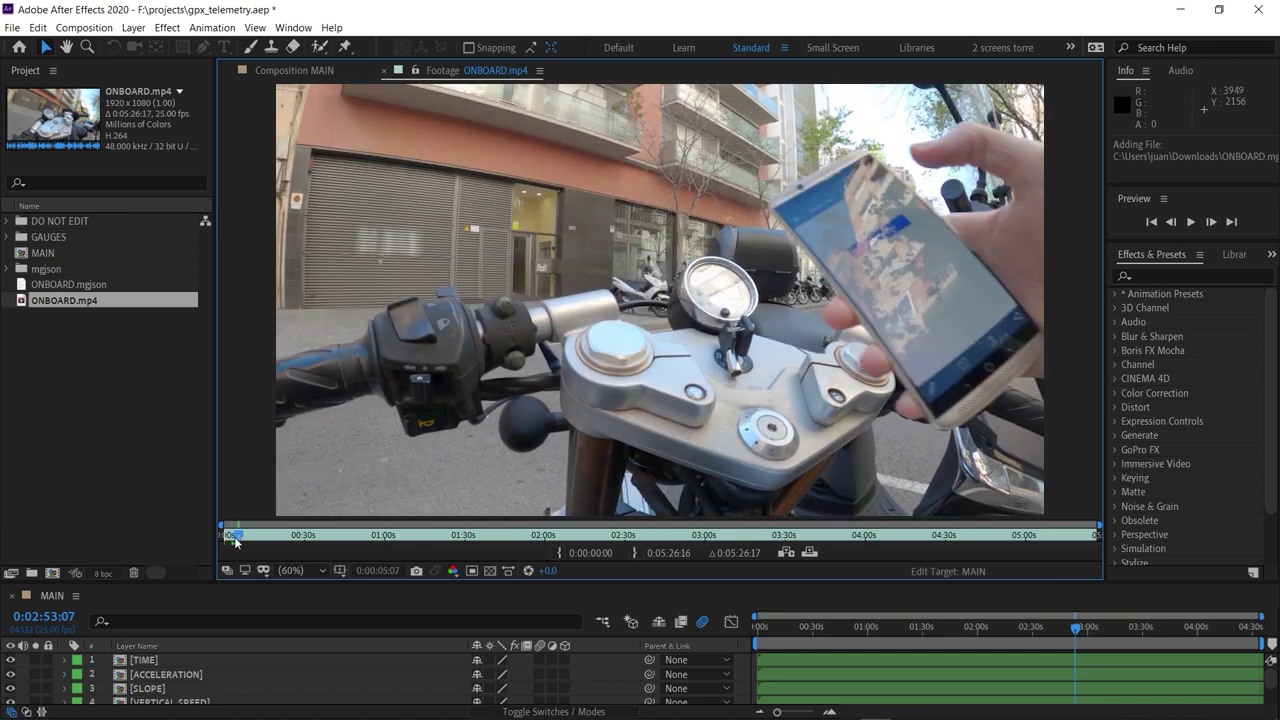
key("space")
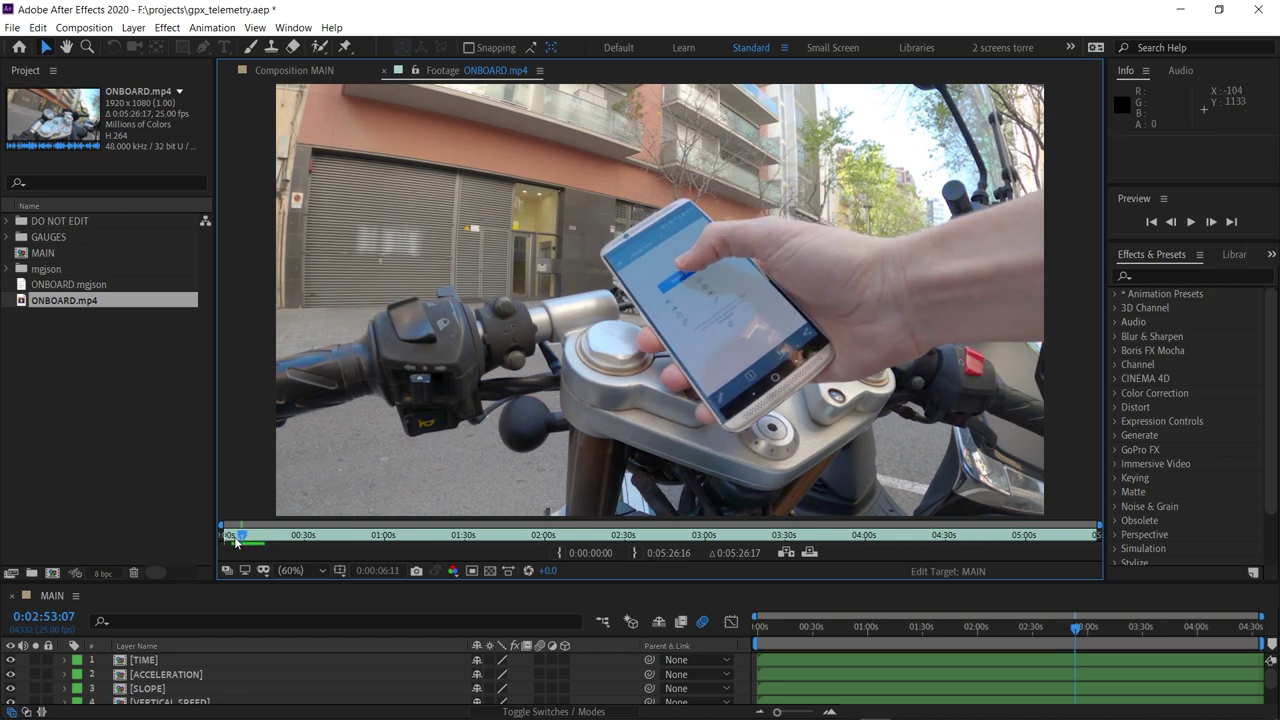
key("Page_Down")
key("Page_Down")
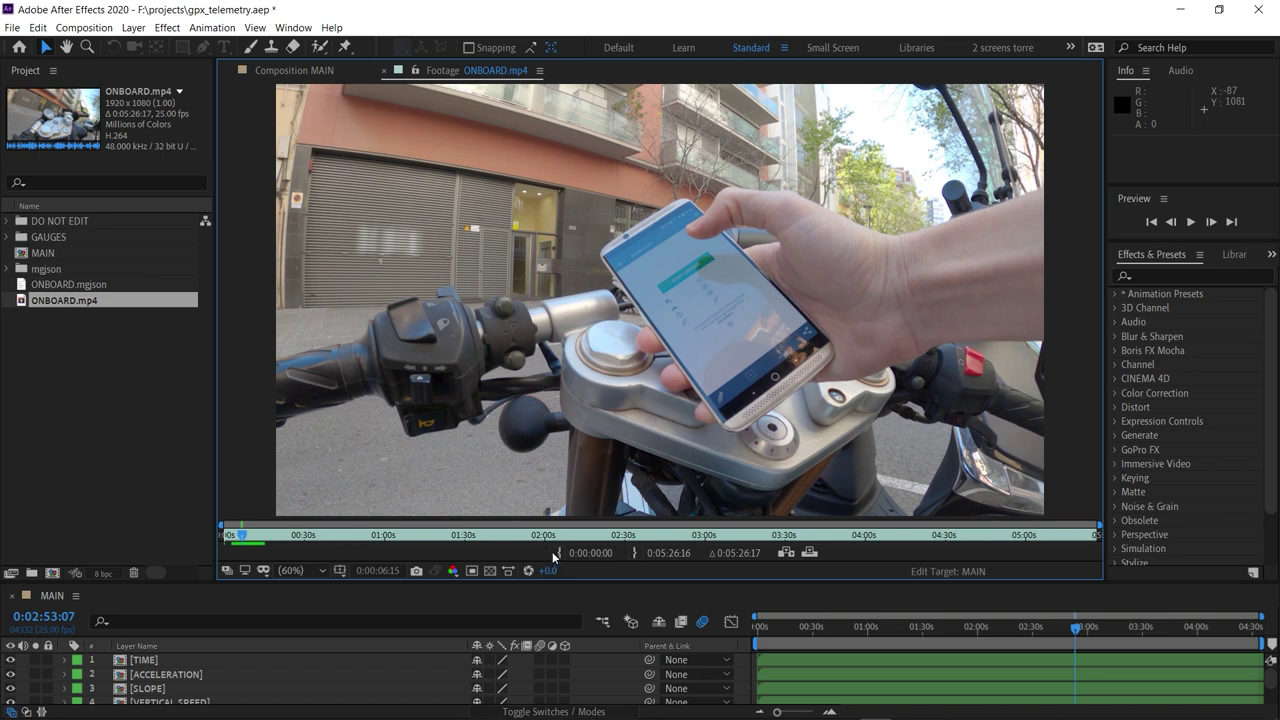
left_click(561, 555)
- Create a composition from the trimmed ONBOARD.mp4 footage and add the SPEED gauge from the GAUGES folder to it
left_click_drag(22, 303, 52, 575)
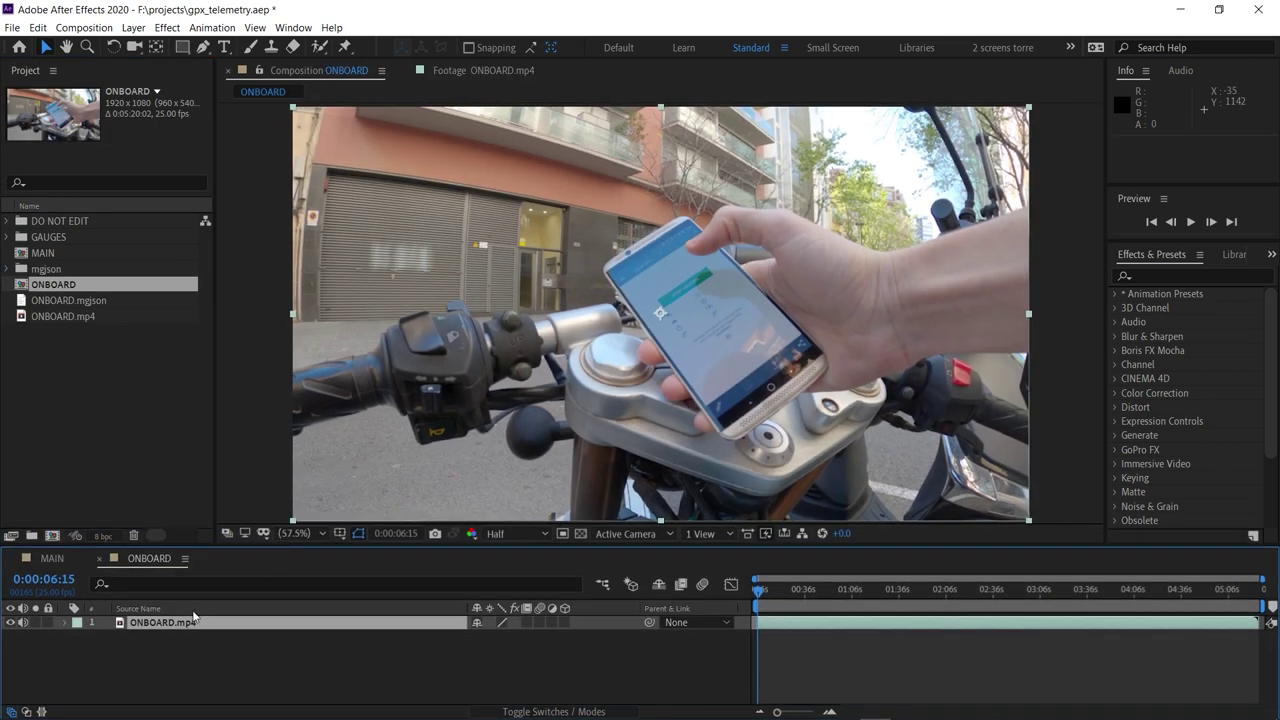
left_click(182, 645)
left_click(72, 456)
left_click(8, 237)
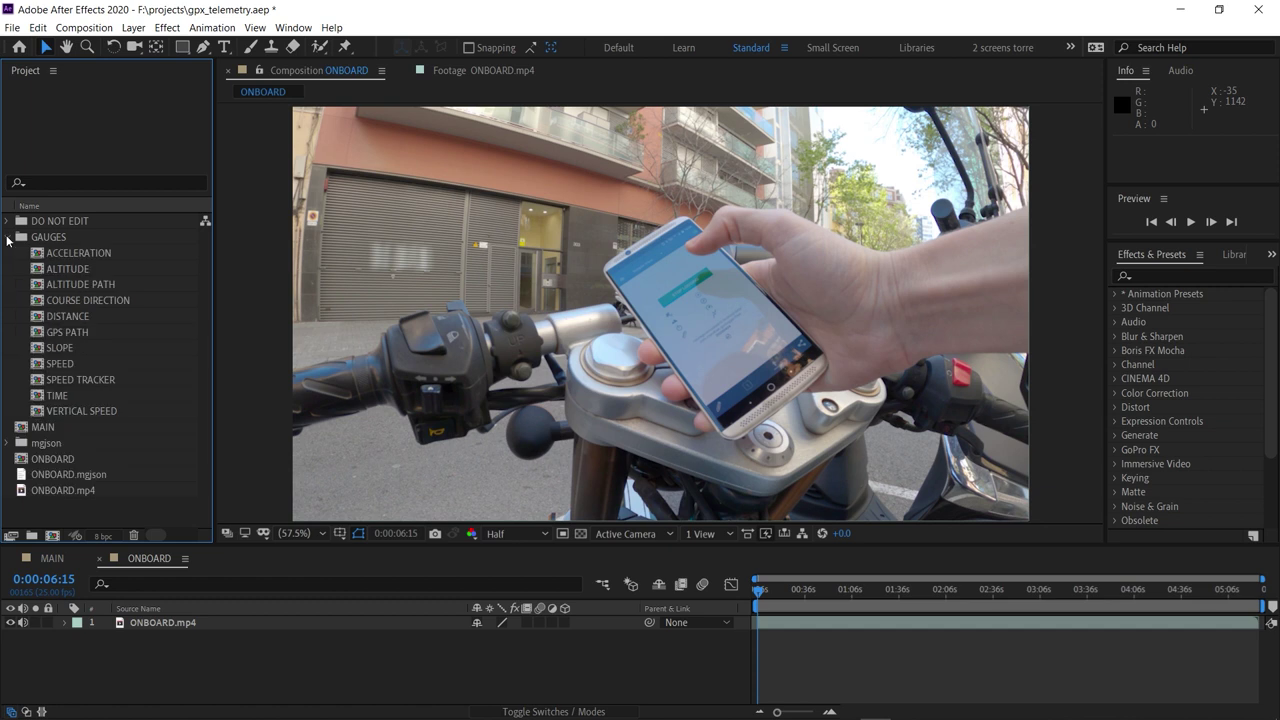
left_click_drag(37, 364, 146, 622)
- Open the SPEED composition and add ONBOARD.mgjson as a layer beneath the placeholder mgJSON layer
double_click(143, 624)
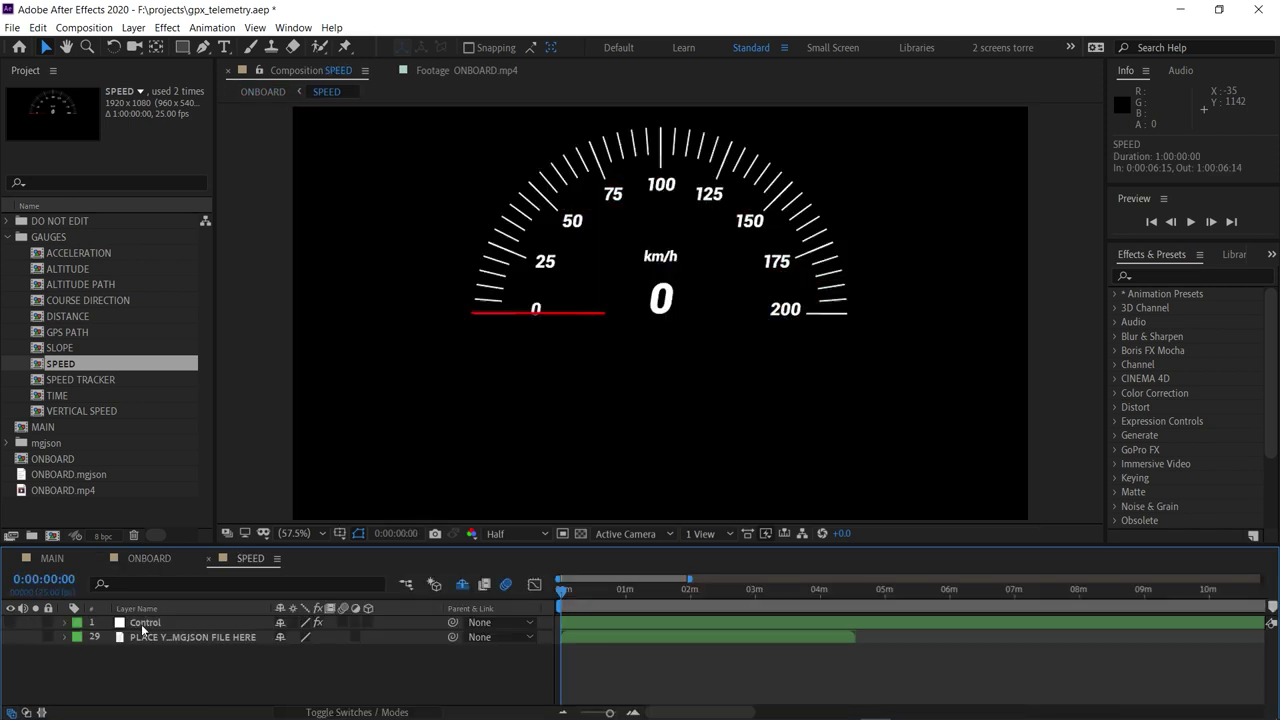
left_click(24, 475)
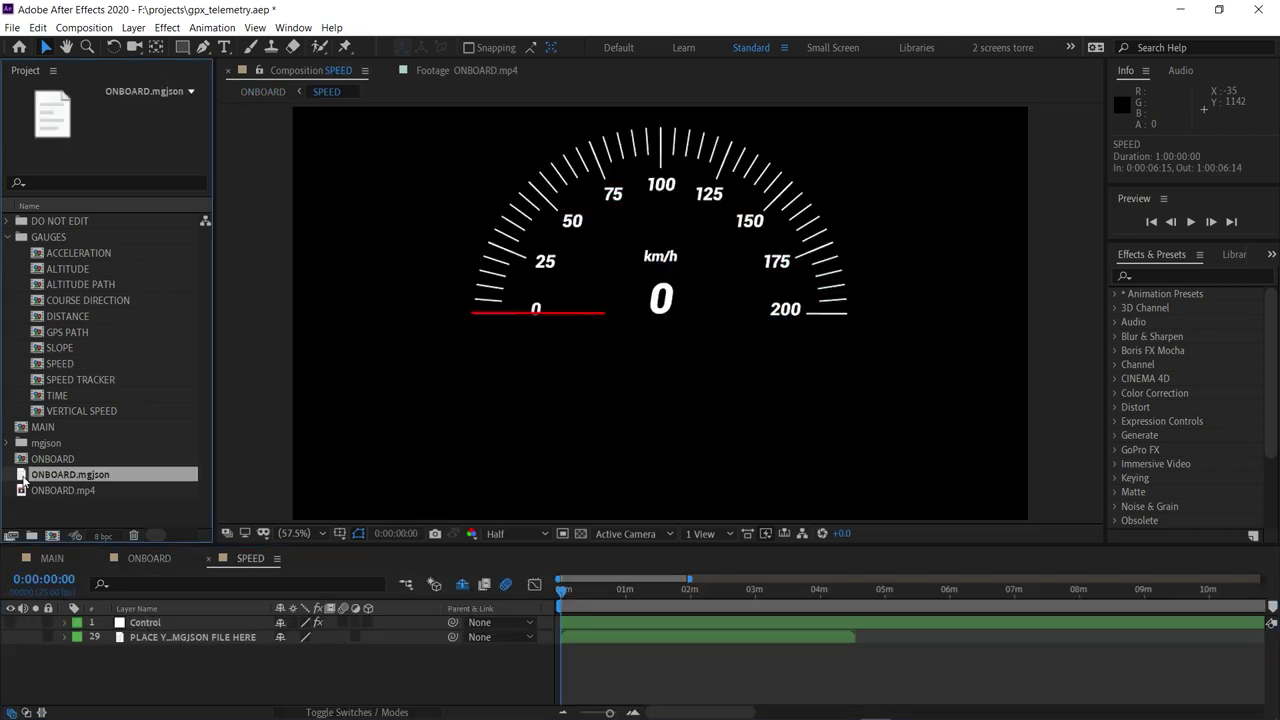
left_click_drag(22, 477, 120, 660)
- Set the Control layer's mgJSON Source to ONBOARD.mgjson and check the speed gauge at several times, ending at 0:01:19:12
left_click(148, 623)
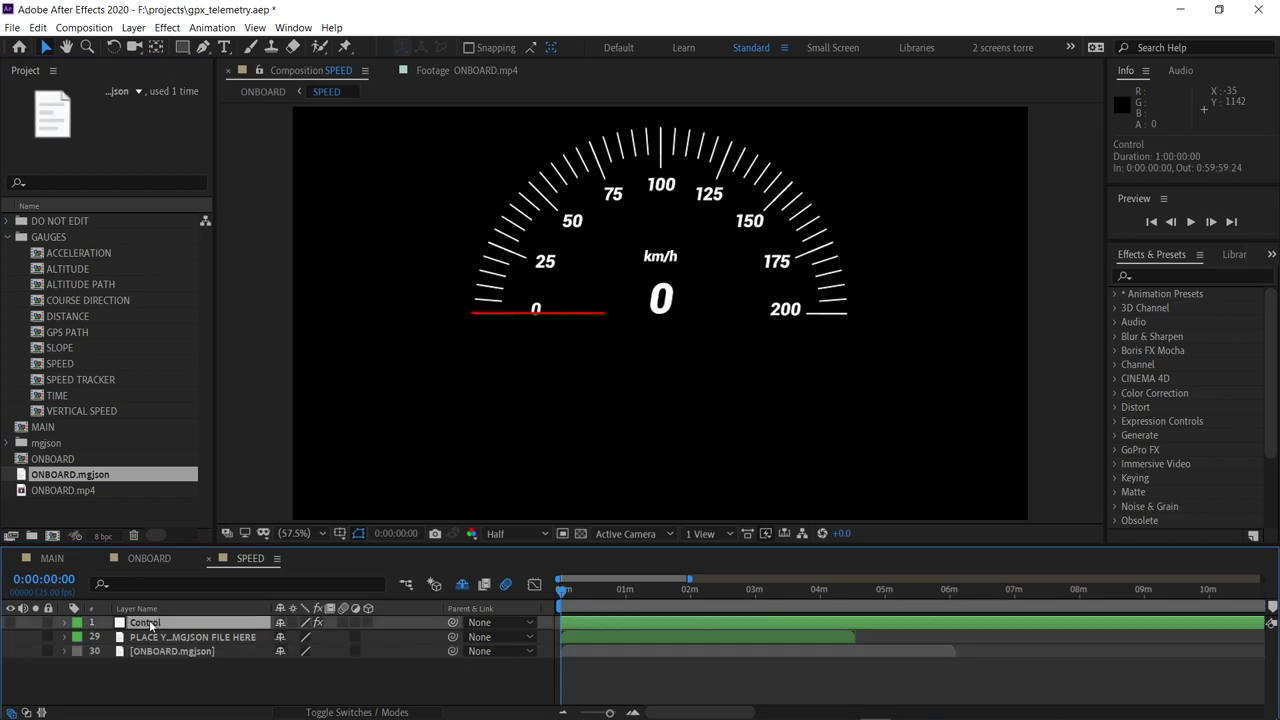
left_click(294, 27)
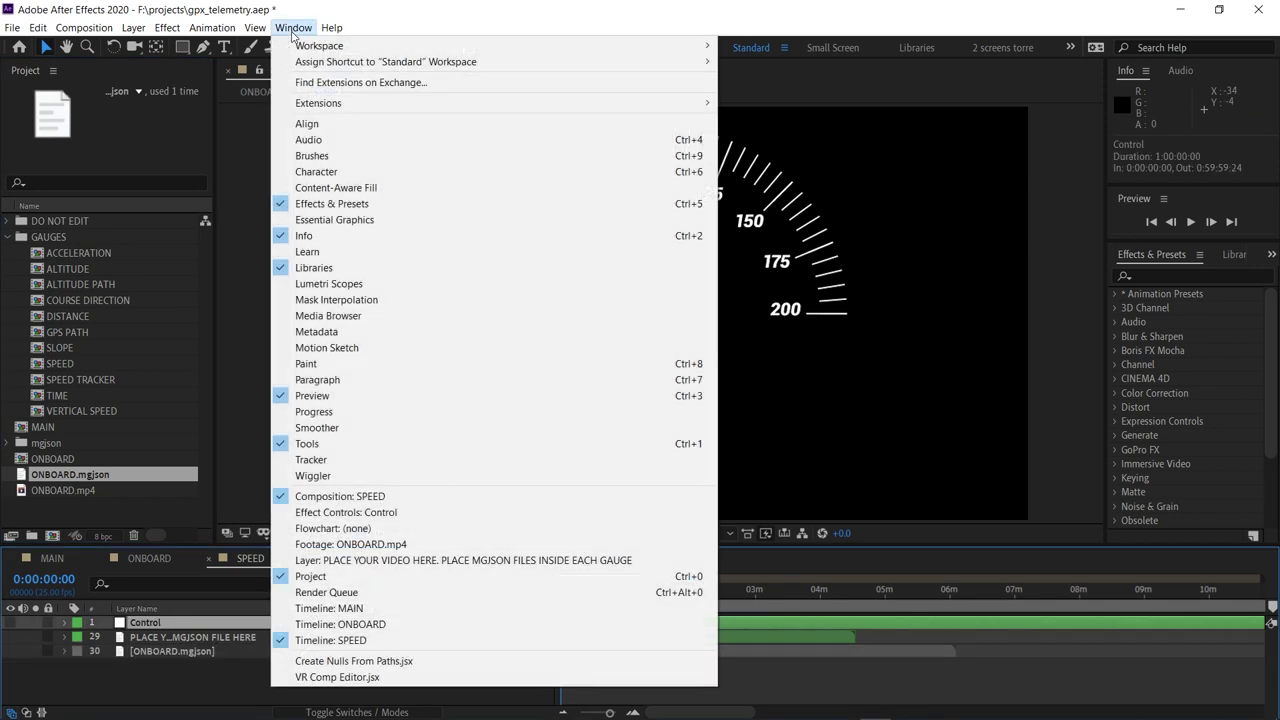
left_click(368, 513)
left_click_drag(220, 177, 304, 197)
left_click(210, 120)
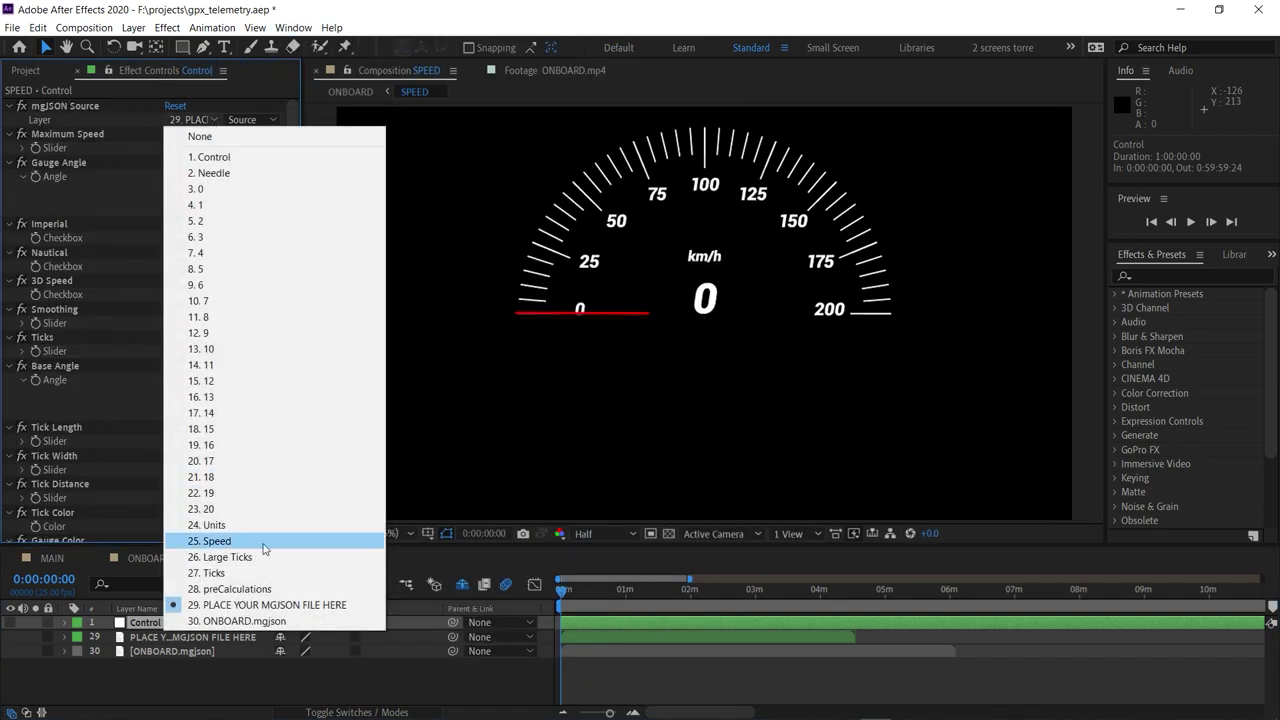
left_click(262, 623)
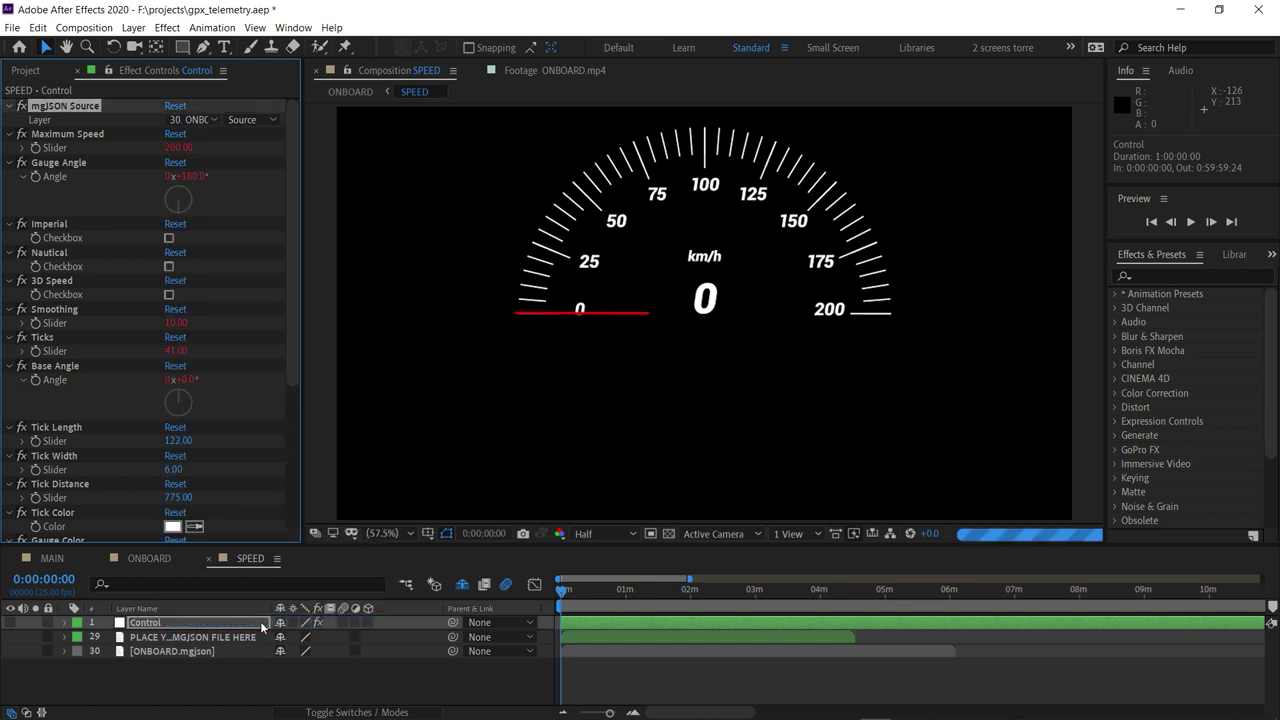
left_click(689, 591)
left_click(728, 592)
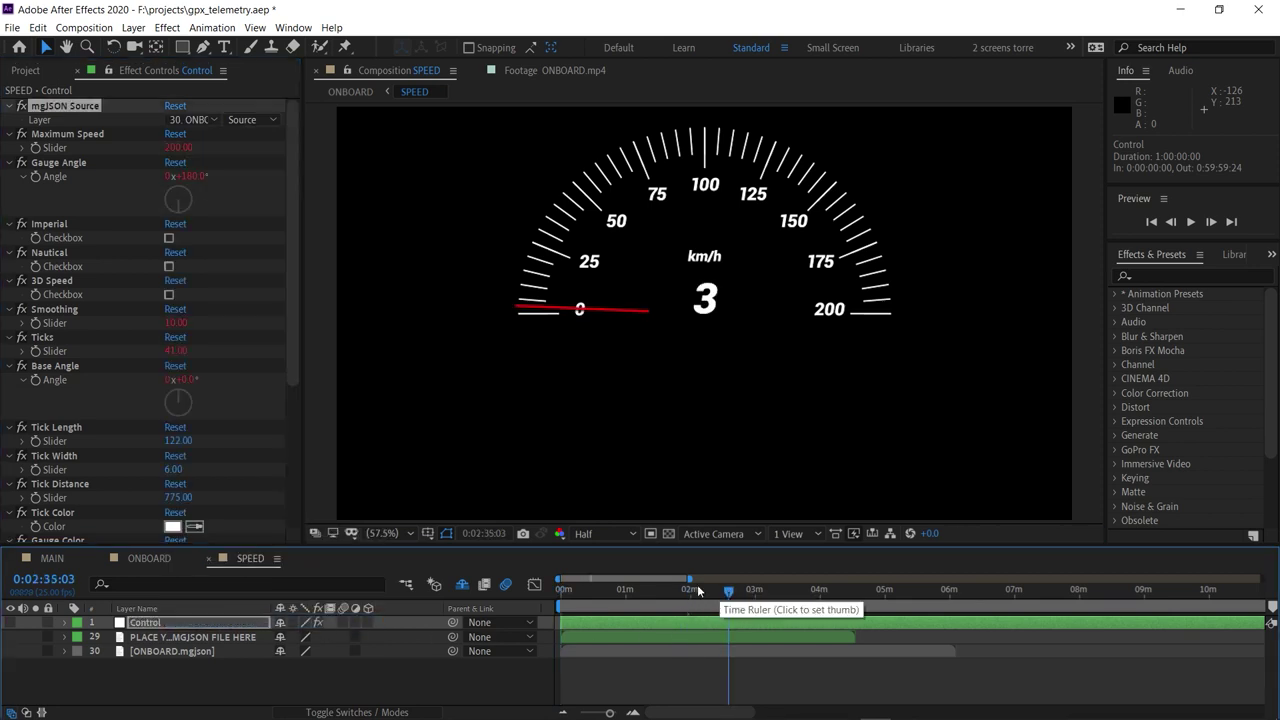
left_click(648, 592)
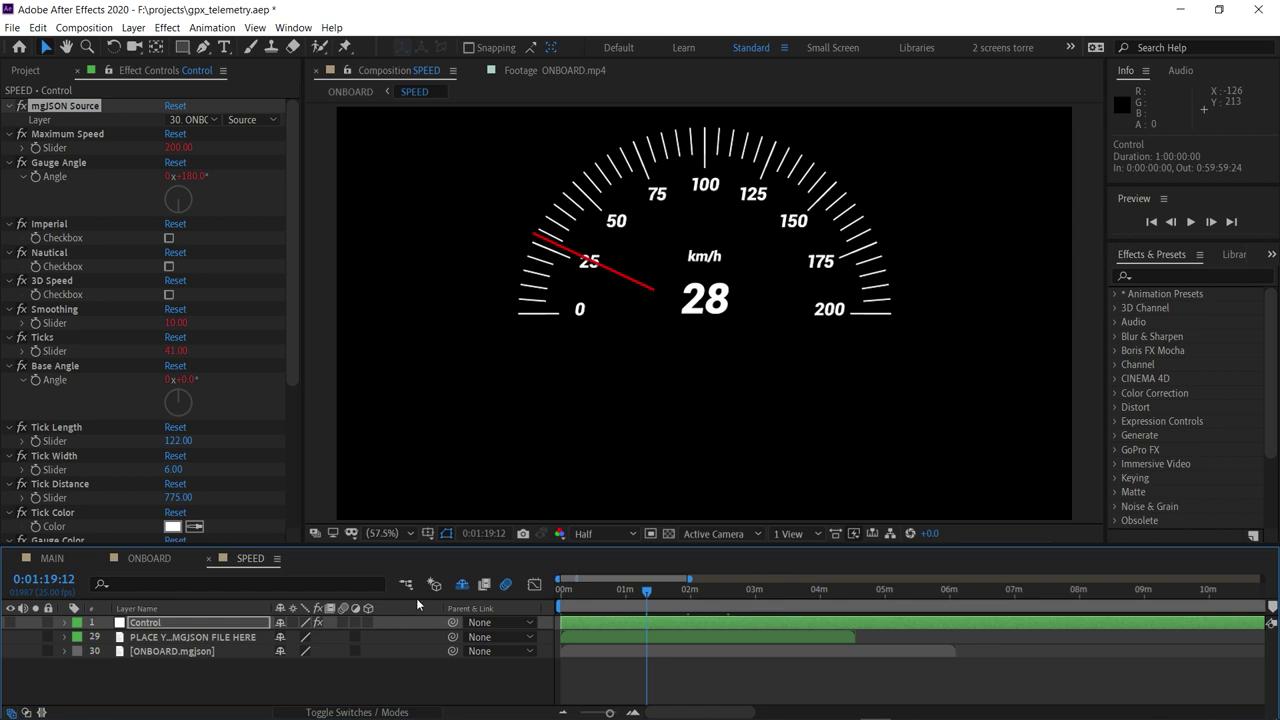
- Set the speed gauge's Gauge Angle to 90°
left_click(212, 207)
left_click(191, 177)
type("90")
key("Return")
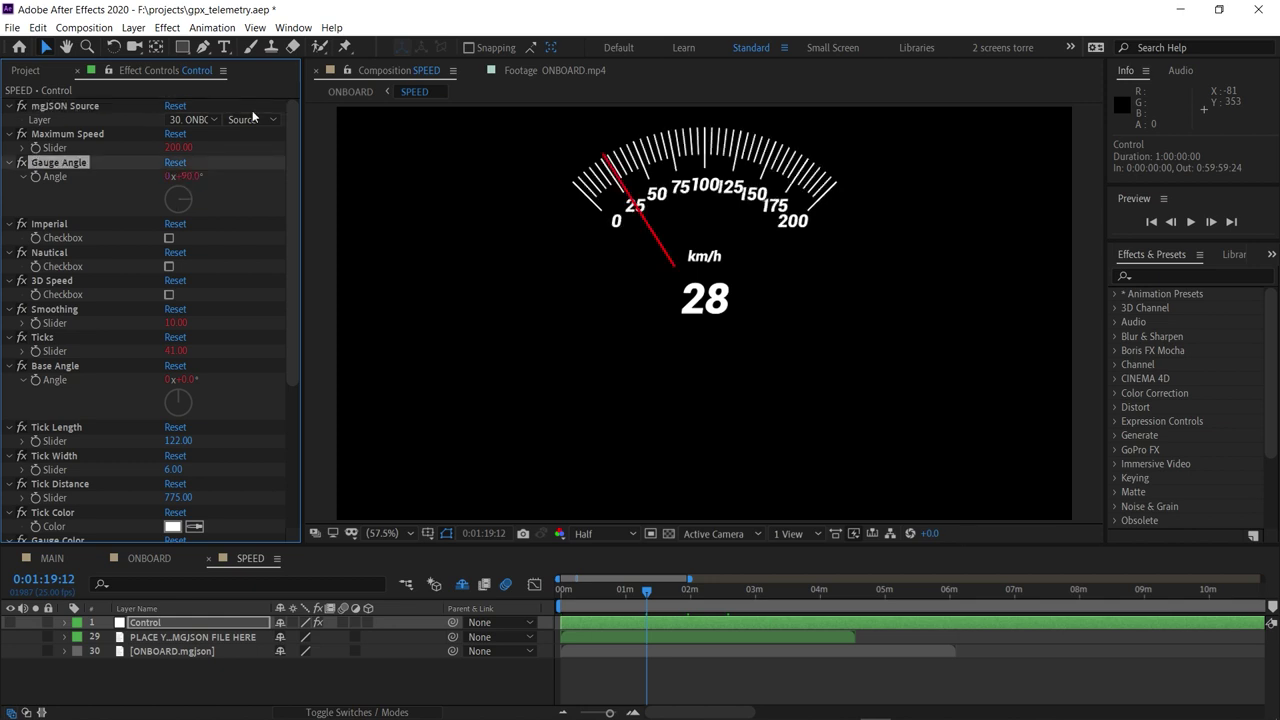
- Set the speed gauge's Base Angle to 45° and its Gauge Angle to 105°
left_click(189, 380)
type("45")
key("Return")
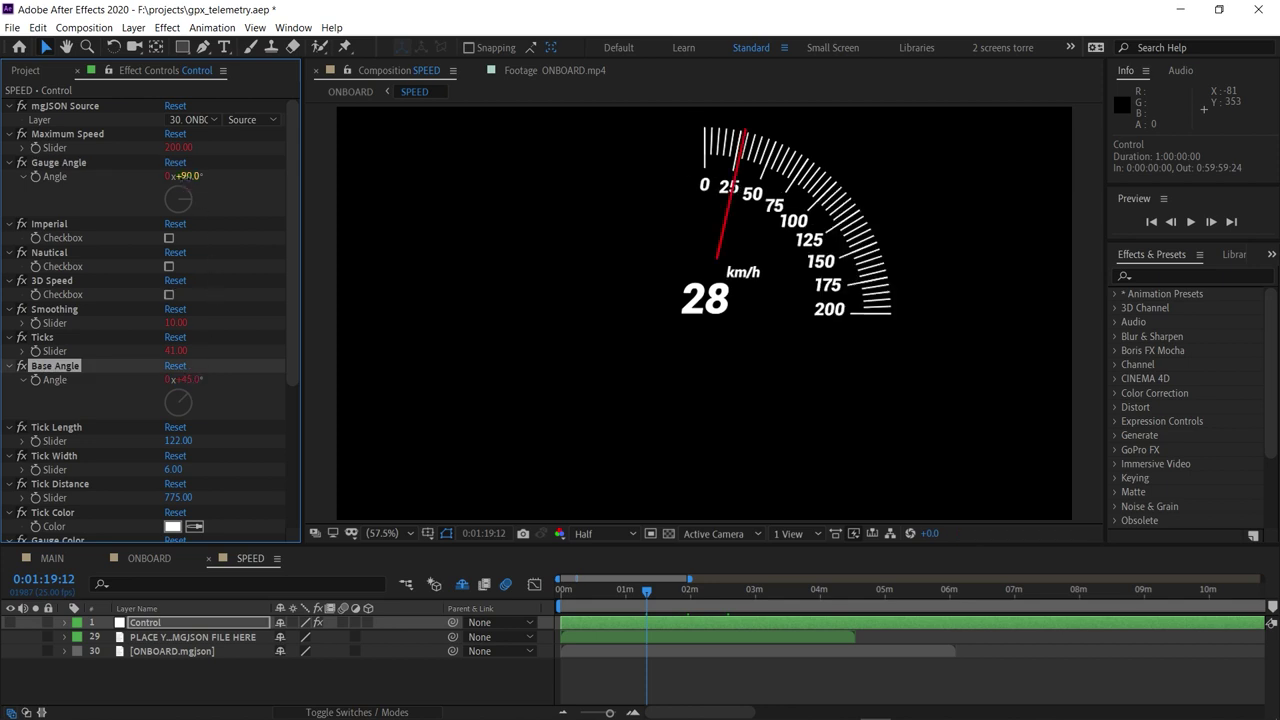
left_click(186, 176)
type("105")
key("Return")
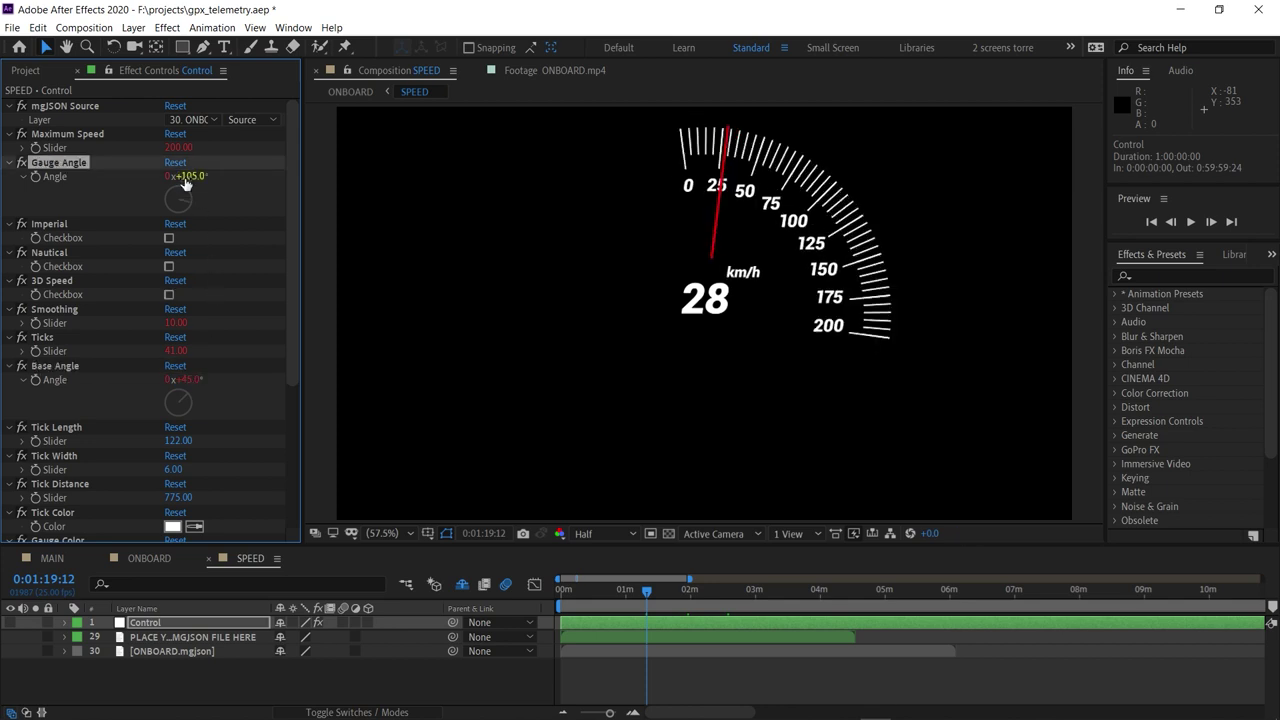
- Set the speed gauge's Labels value to 5
scroll(280, 370, "down", 5)
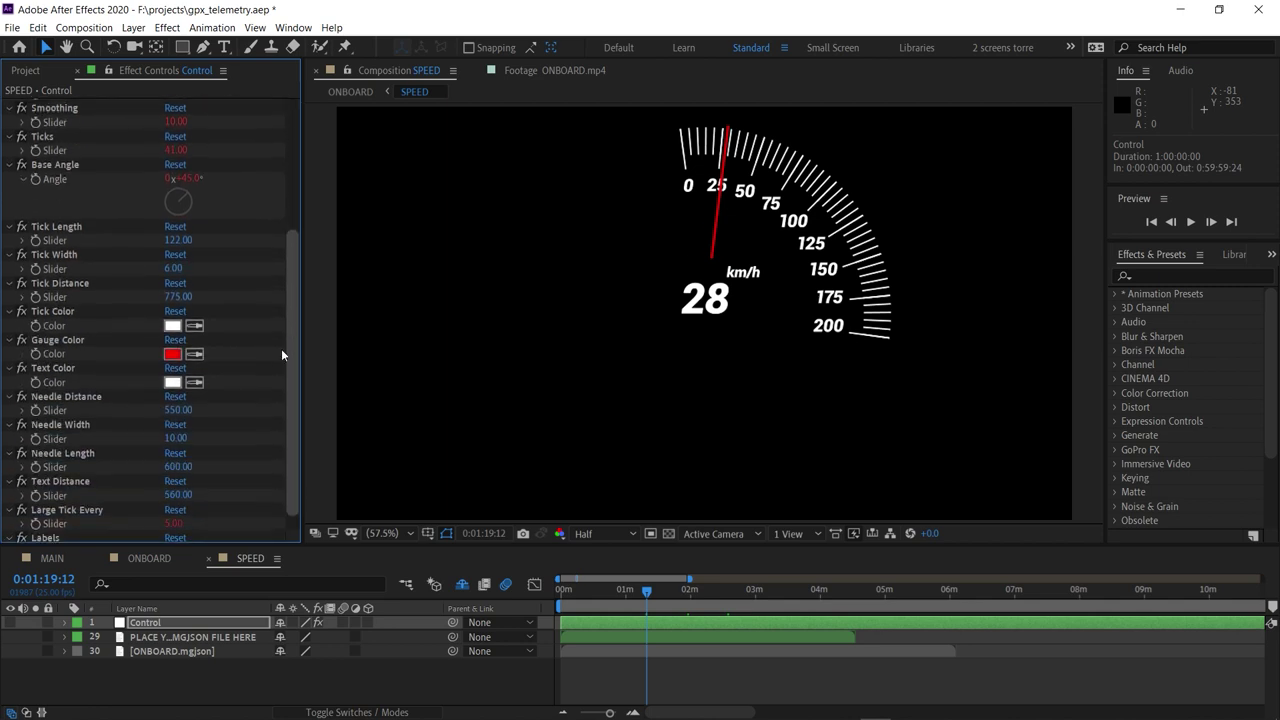
left_click(175, 534)
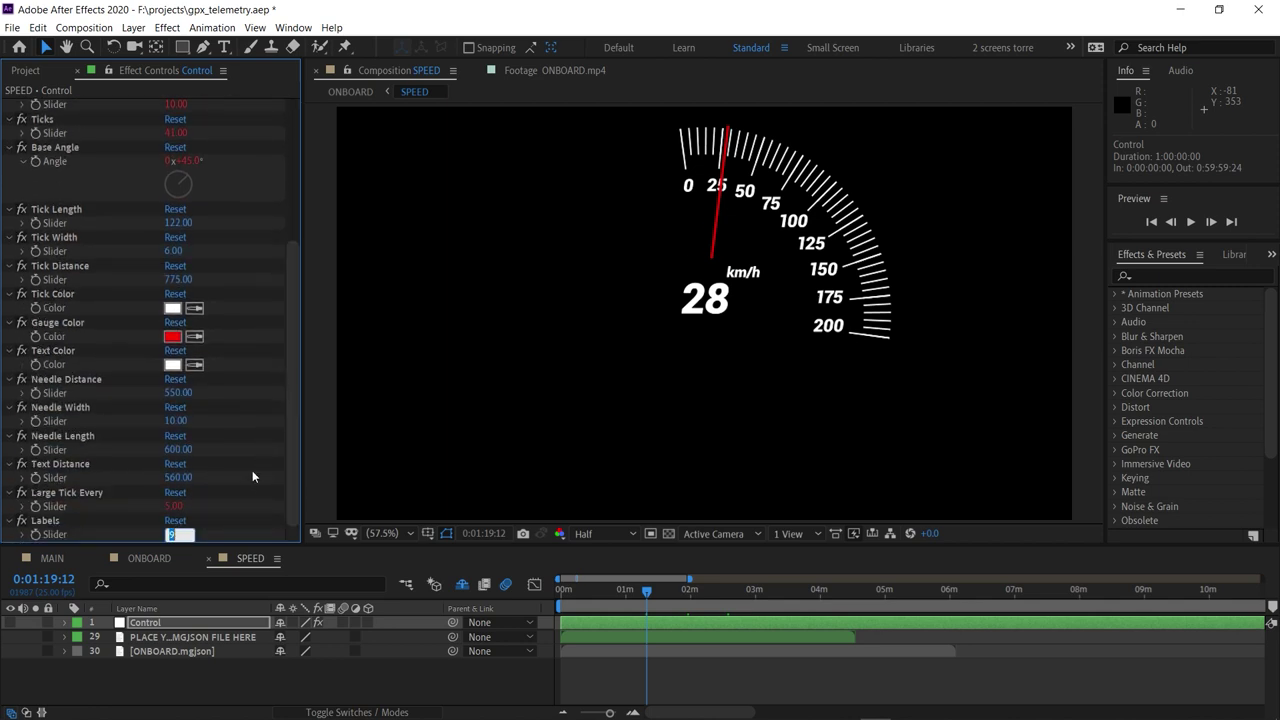
type("5")
key("Return")
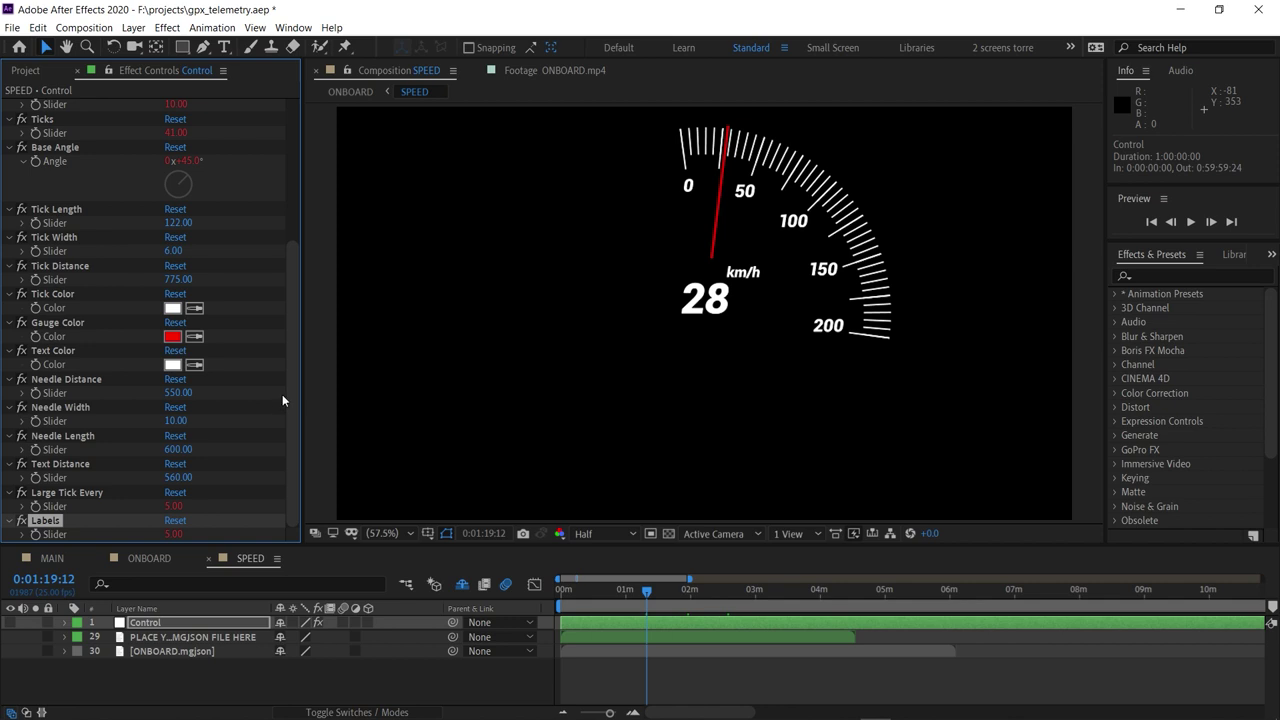
- Set the gauge's Maximum Speed to 100 and switch its units to Imperial
scroll(284, 394, "up", 3)
scroll(283, 320, "up", 3)
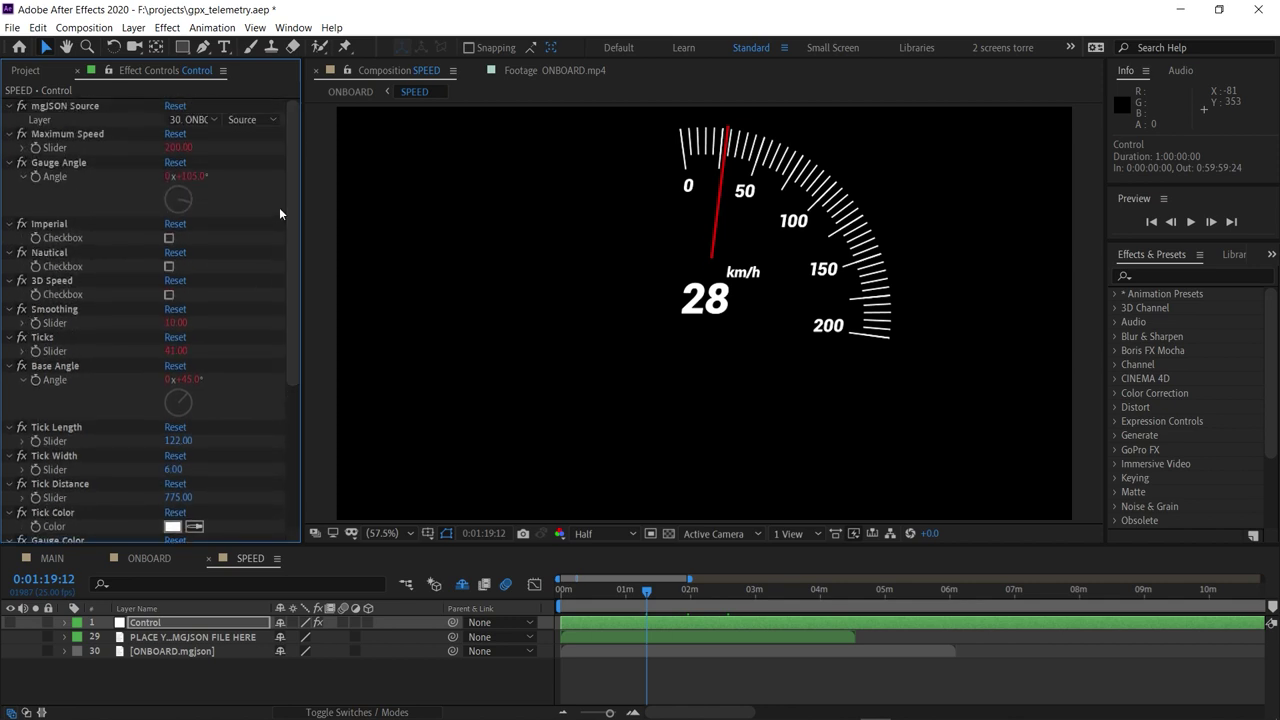
left_click(174, 148)
key("Return")
scroll(175, 243, "down", 1)
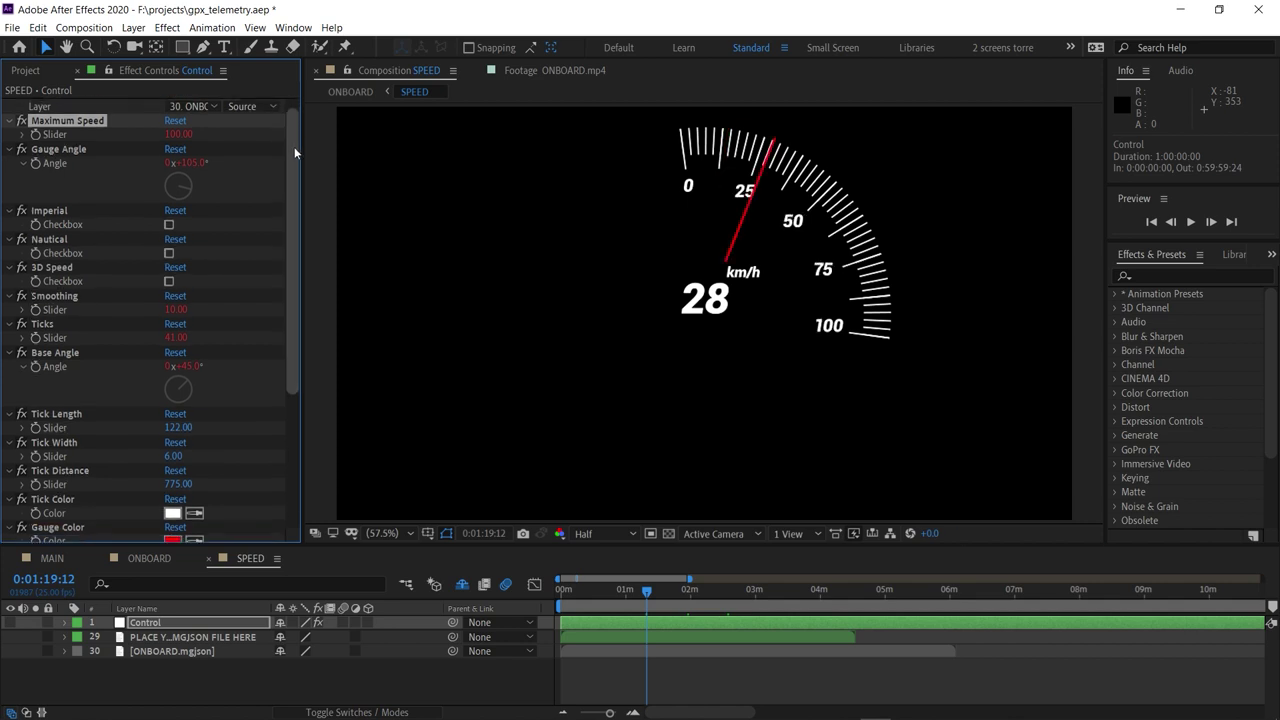
left_click(168, 223)
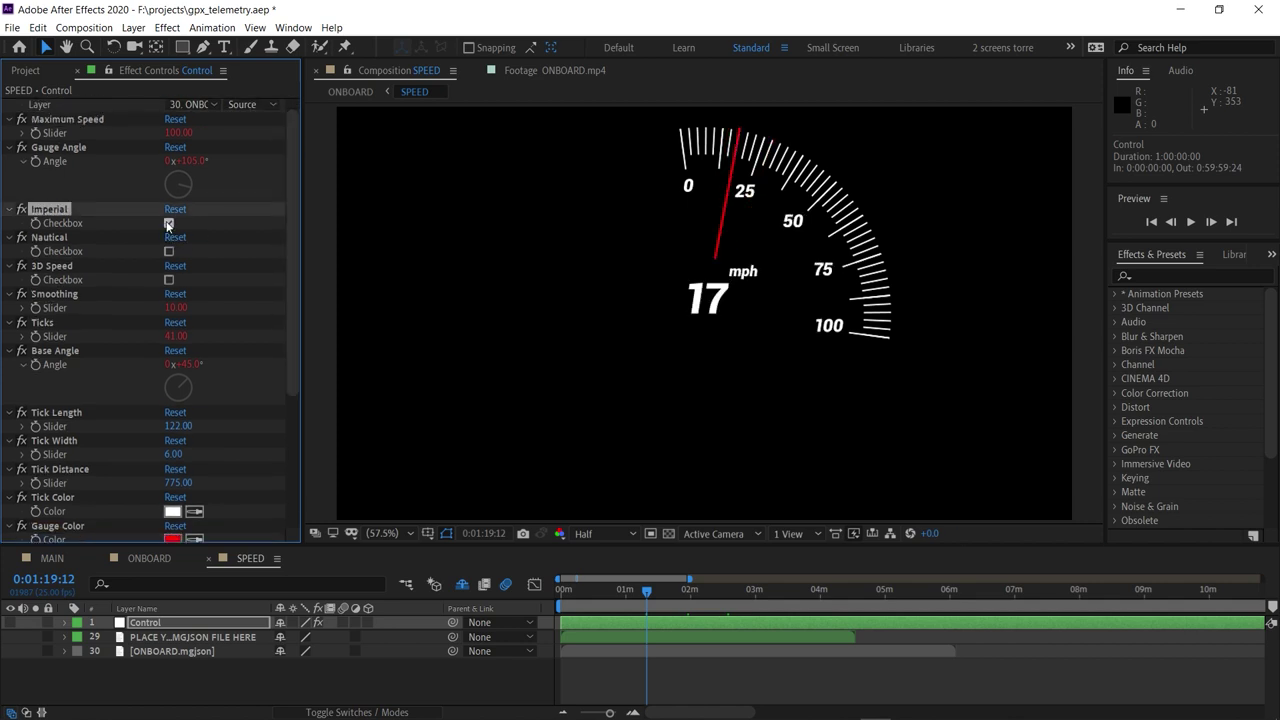
- Switch the speed gauge back from Imperial to metric units and set its Ticks value to 21
left_click(168, 223)
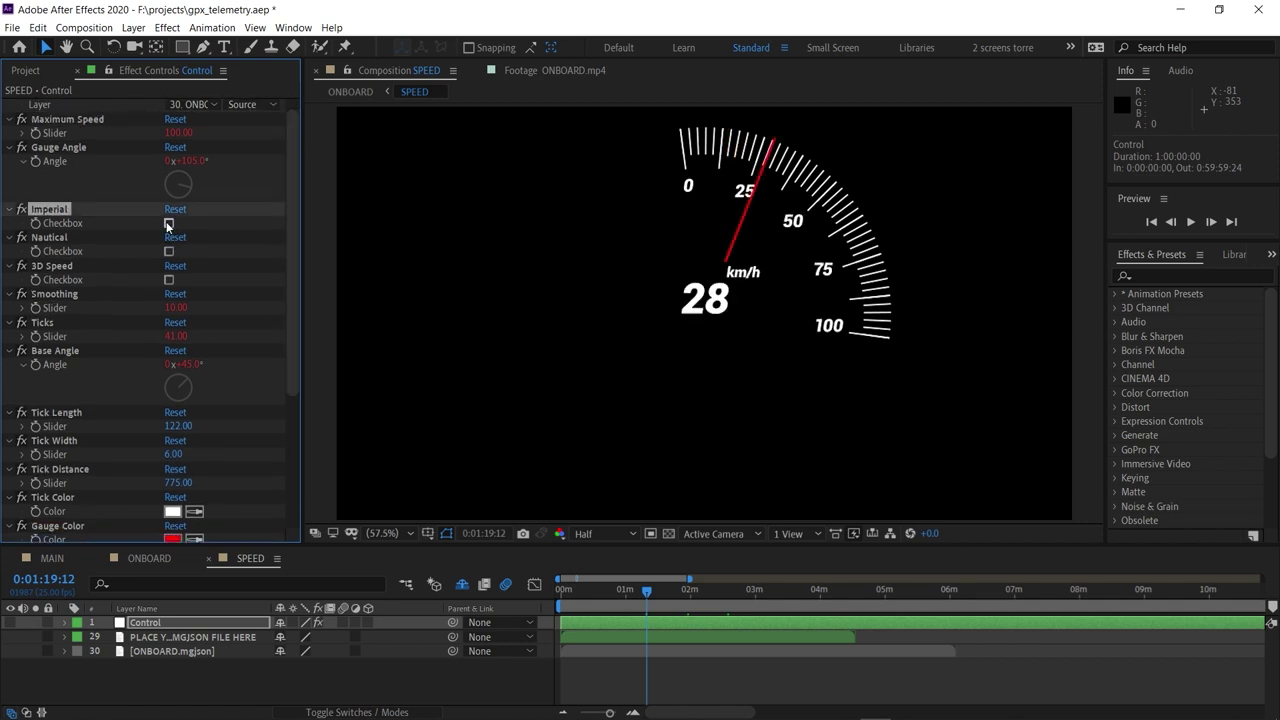
left_click(175, 336)
type("21")
key("Return")
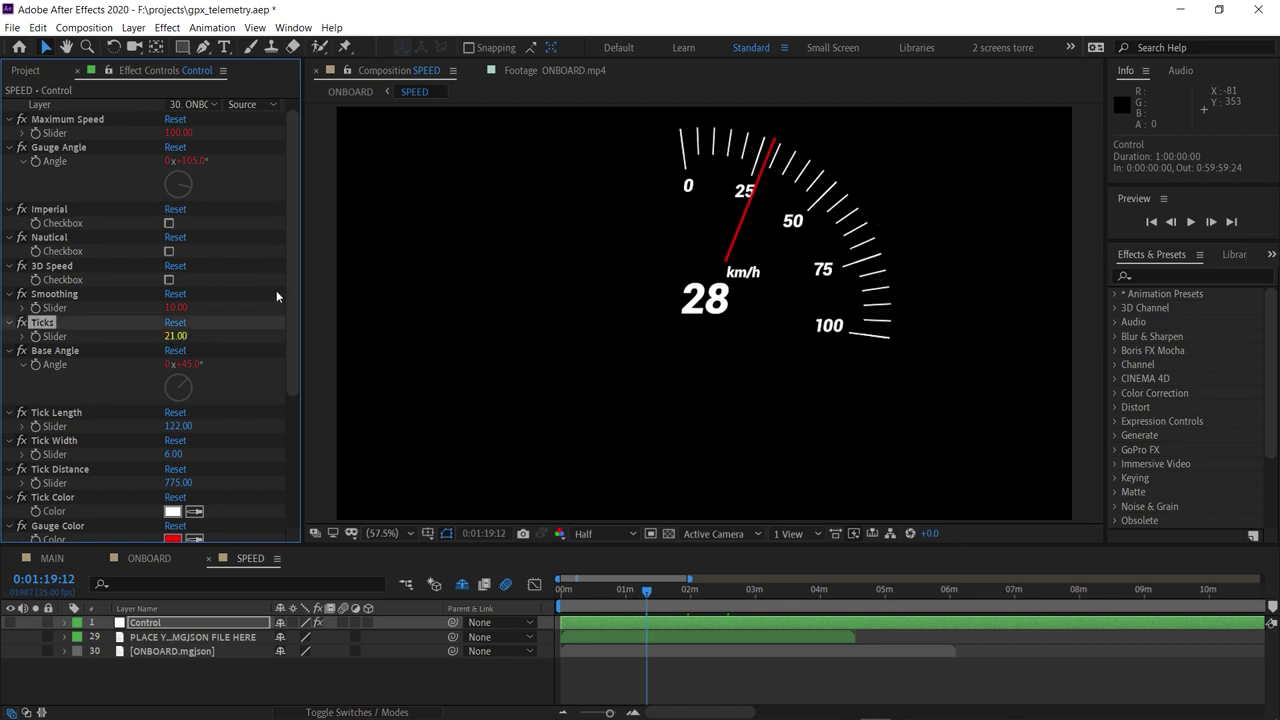
- Set the speed gauge's Tick Width to 12
left_click_drag(292, 297, 284, 333)
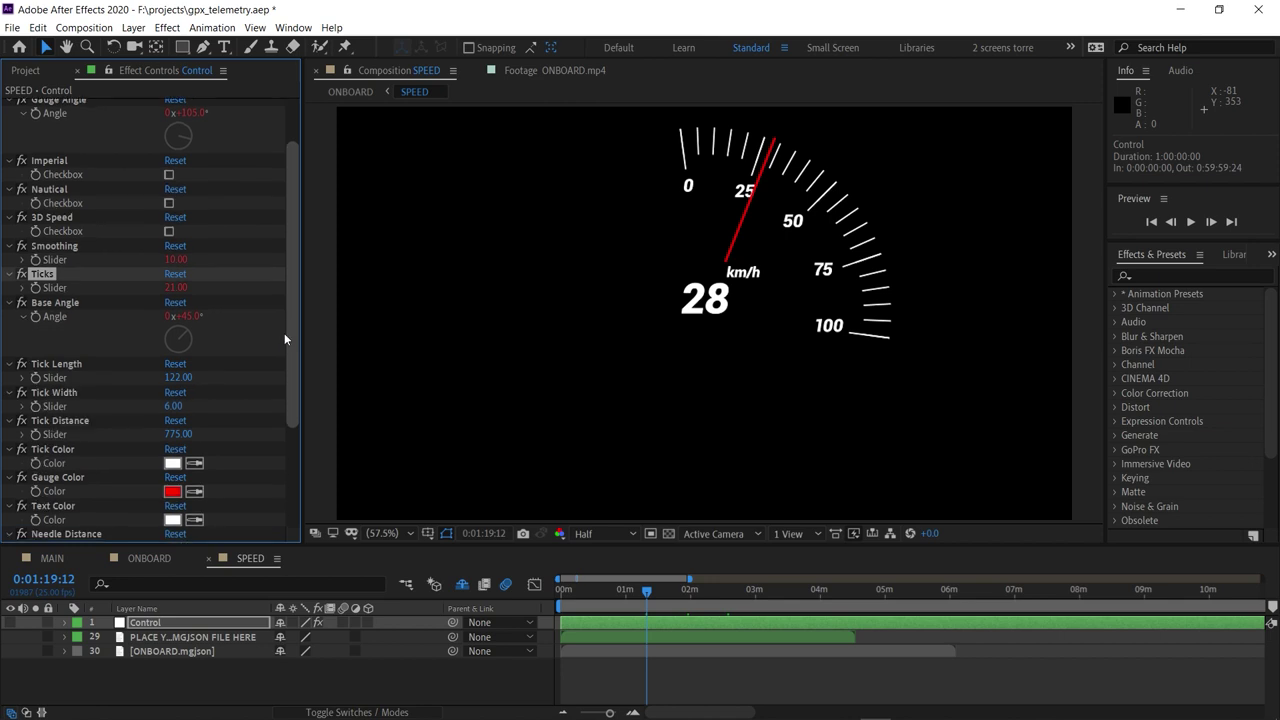
left_click(170, 407)
type("12")
key("Return")
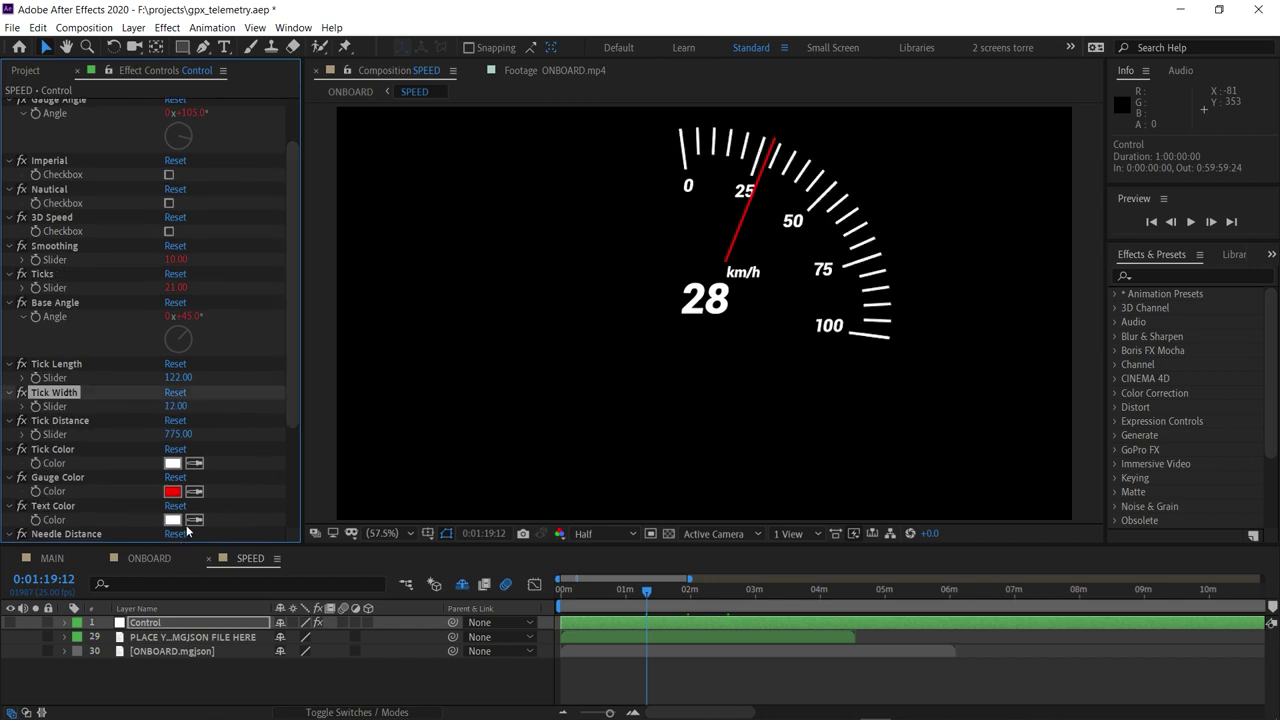
- Change the speed gauge's Text Color to yellow
left_click(173, 521)
left_click_drag(255, 224, 256, 226)
left_click_drag(184, 84, 241, 30)
left_click(385, 44)
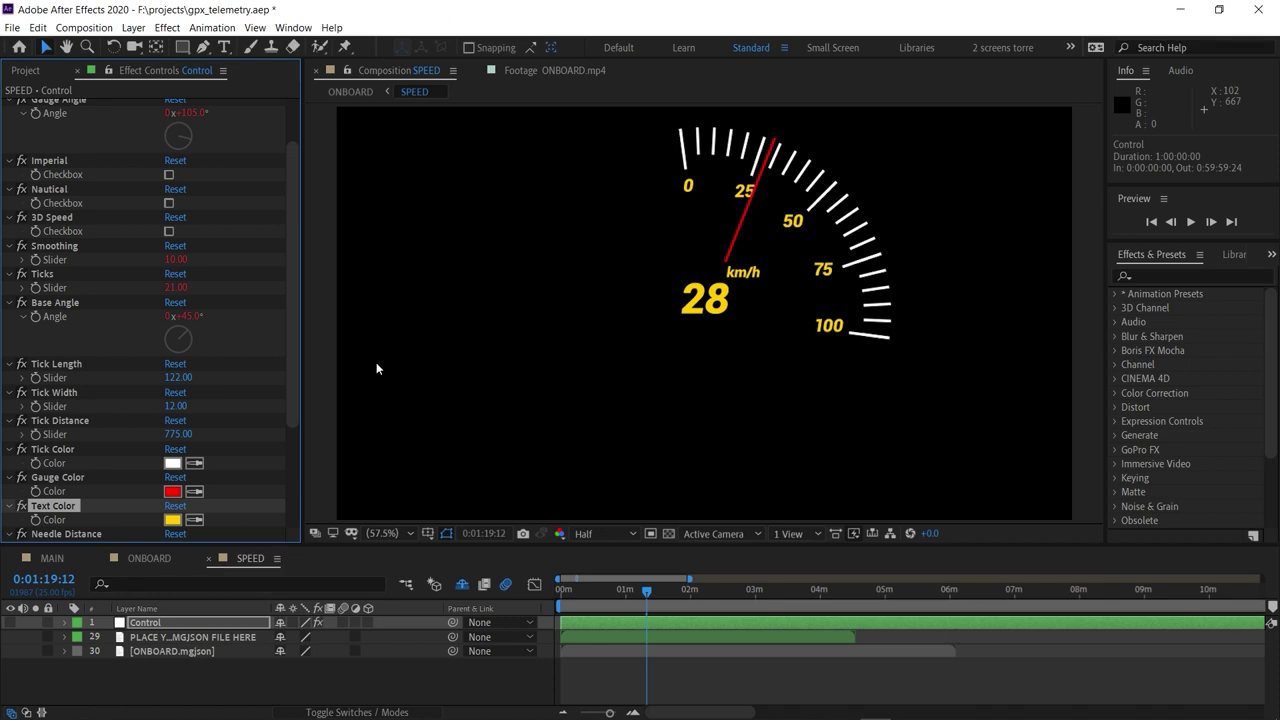
- In the ONBOARD composition, scale the SPEED layer to 55% and place it in the lower-left corner of the footage, at about 85, 1011
left_click(149, 558)
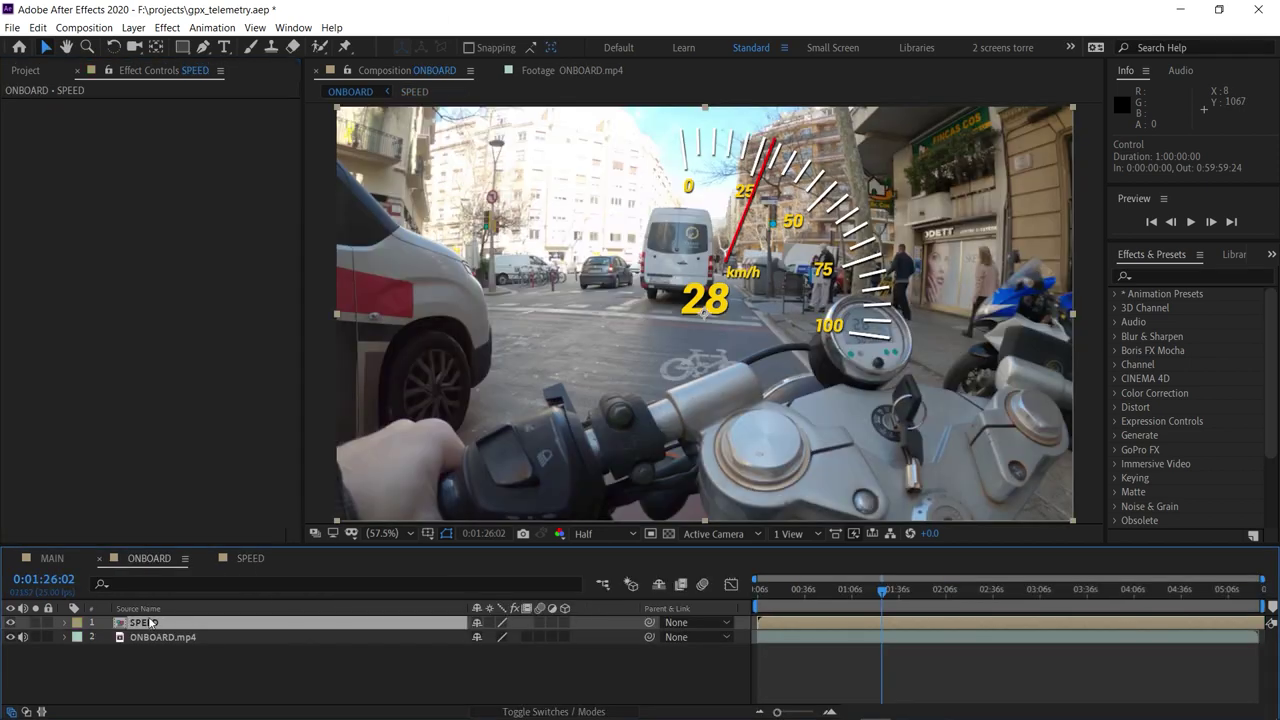
left_click(145, 622)
key("s")
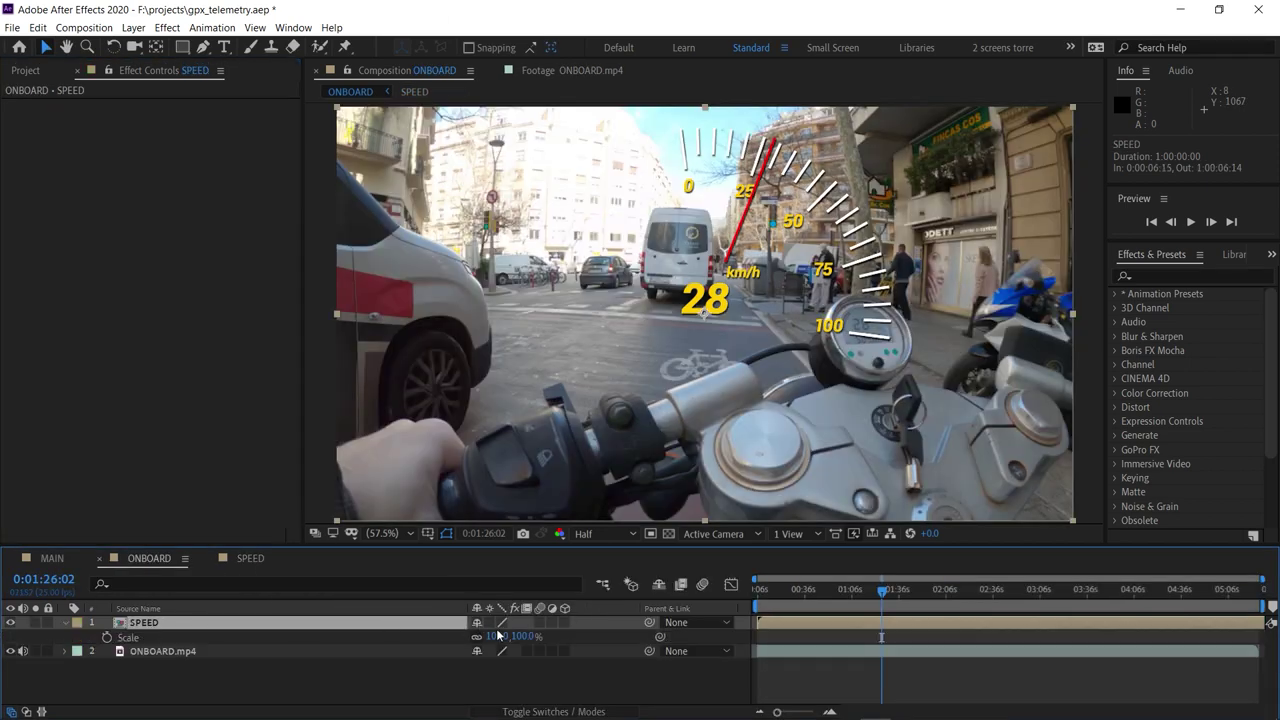
left_click(498, 636)
type("55")
key("Return")
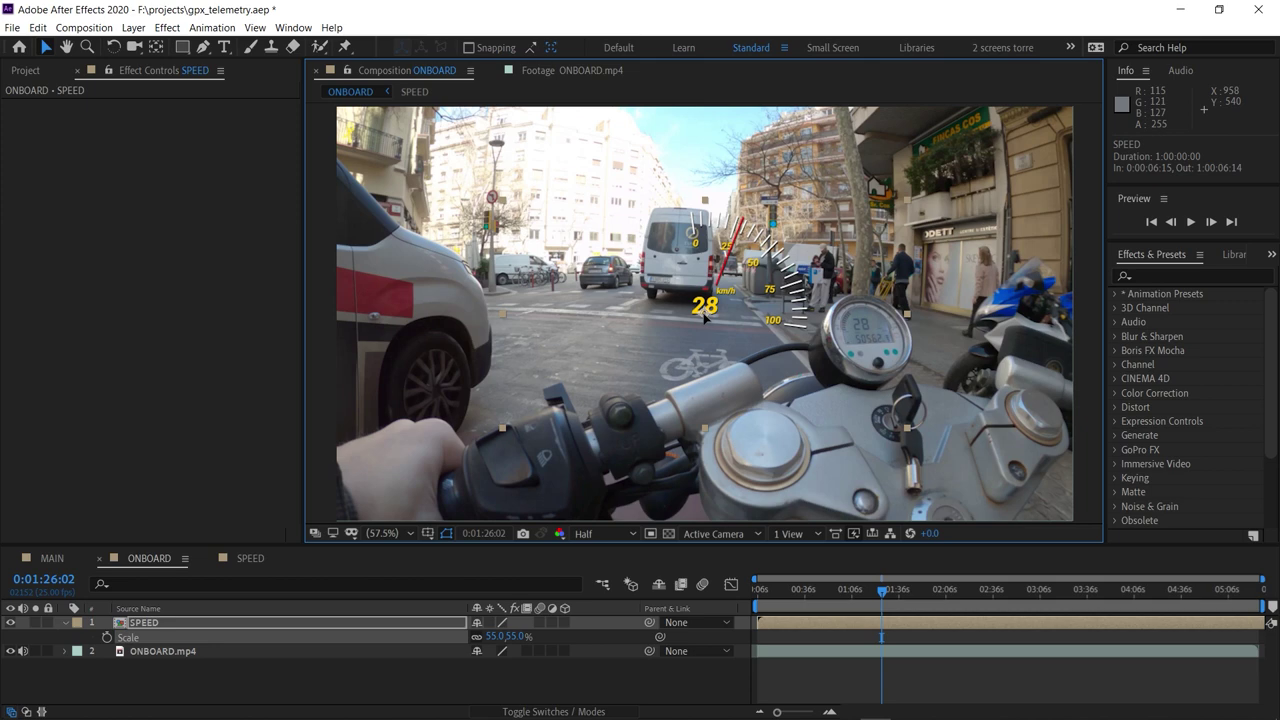
left_click_drag(704, 318, 375, 484)
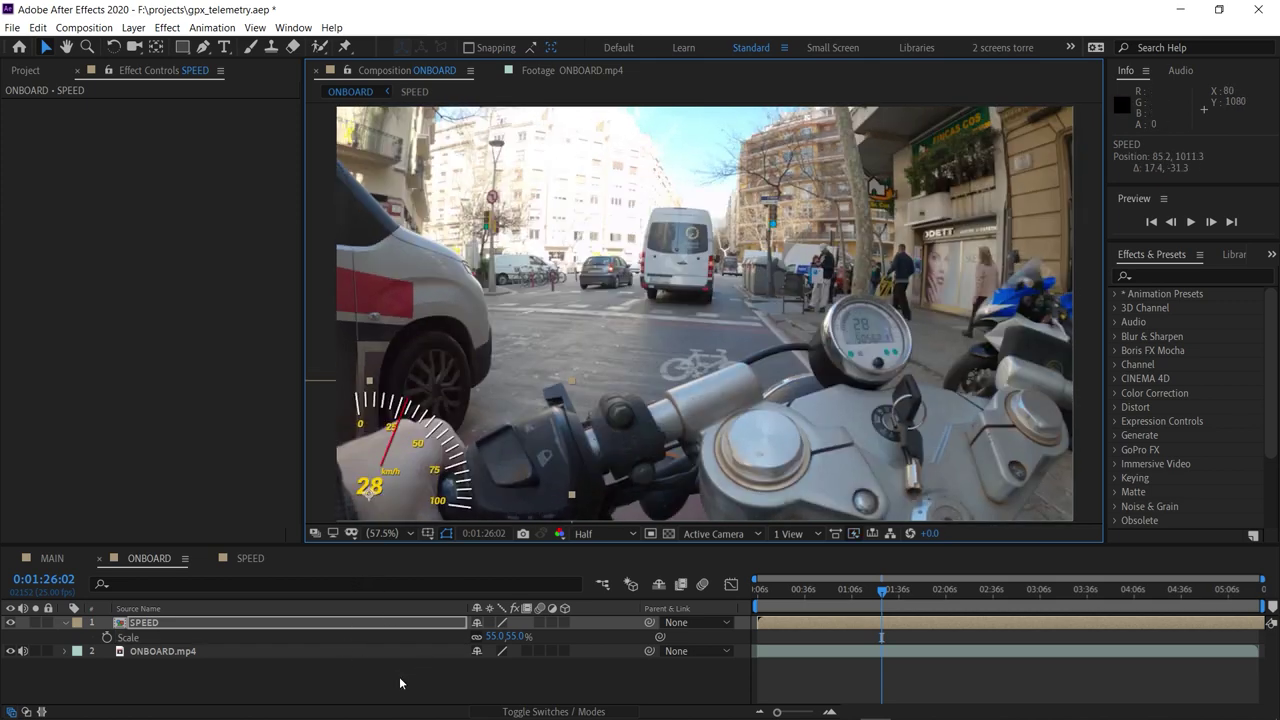
left_click(408, 681)
- Add the GPS PATH gauge above the SPEED layer in the ONBOARD composition and open it for editing
left_click(26, 71)
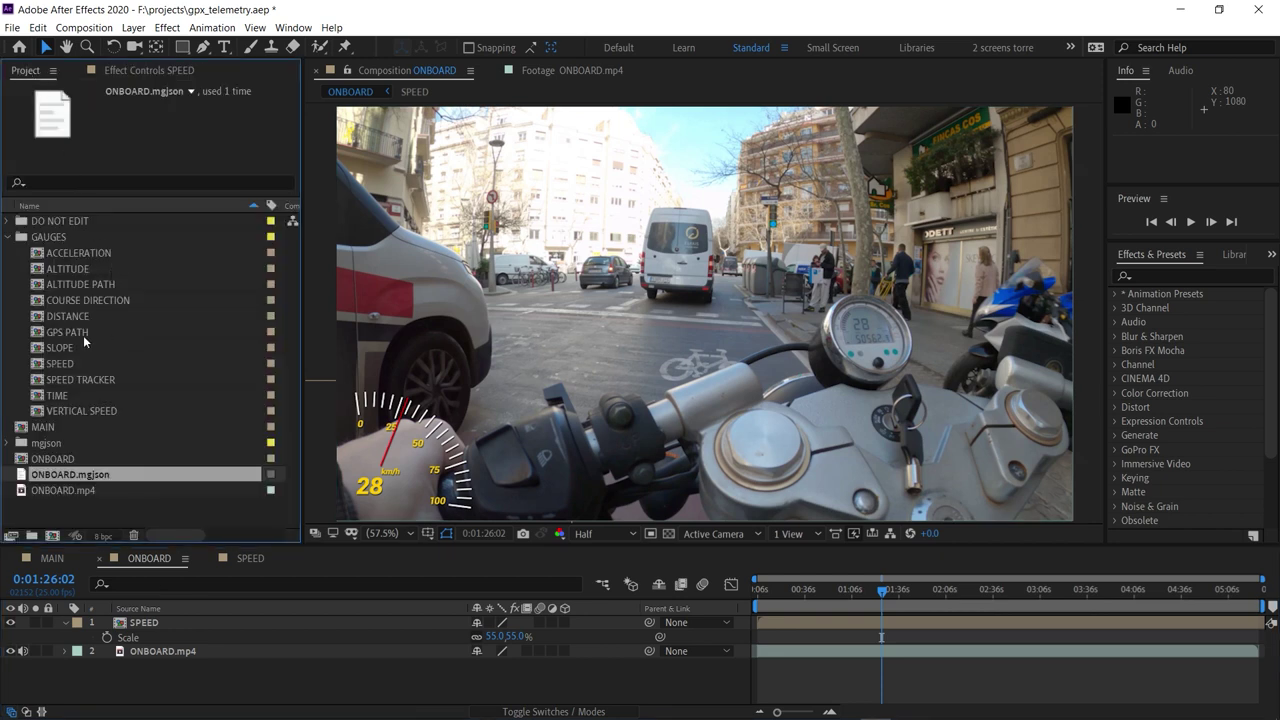
left_click_drag(38, 333, 120, 618)
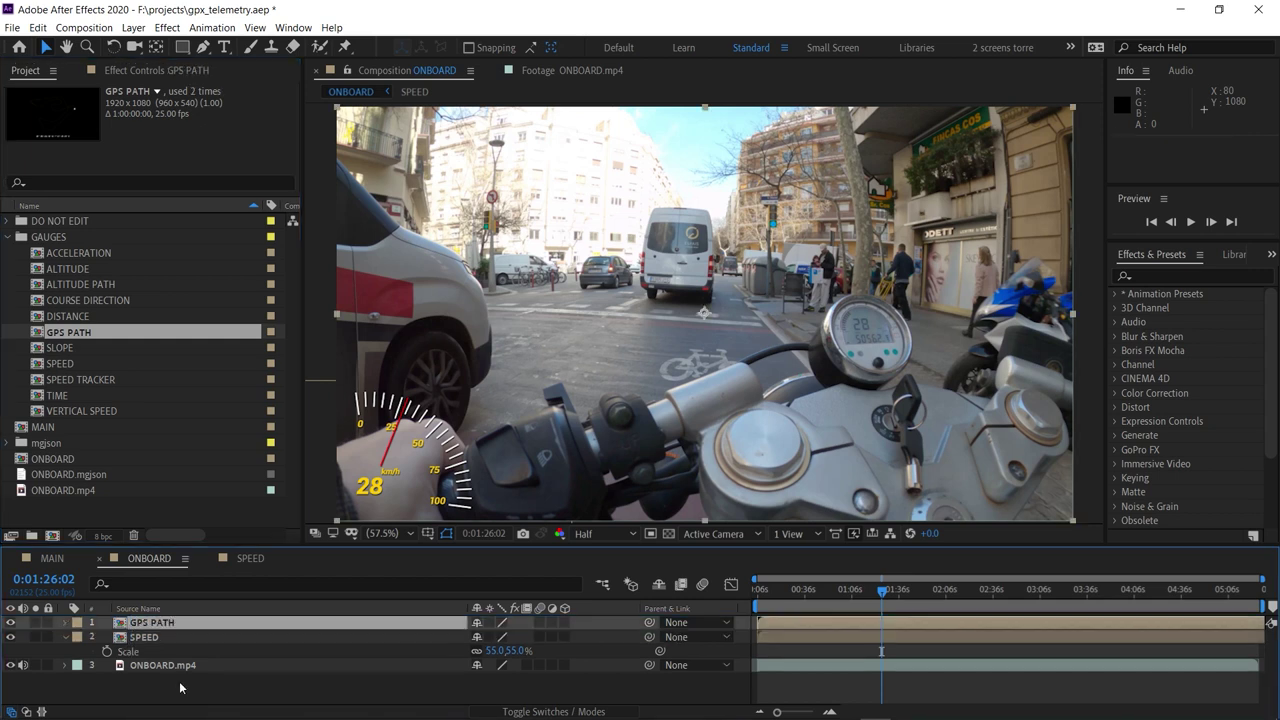
double_click(151, 623)
- Add ONBOARD.mgjson to the GPS PATH composition and set it as the Control layer's mgJSON Source
left_click(66, 475)
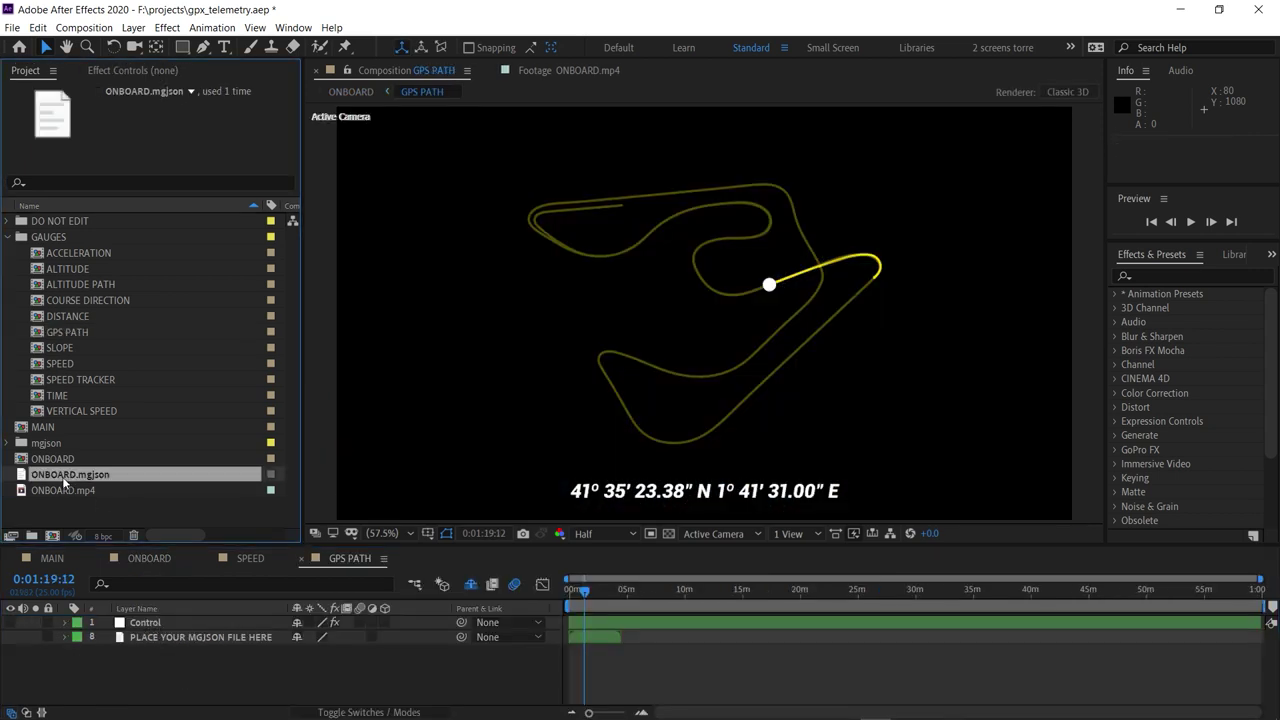
left_click_drag(121, 587, 136, 650)
left_click(150, 624)
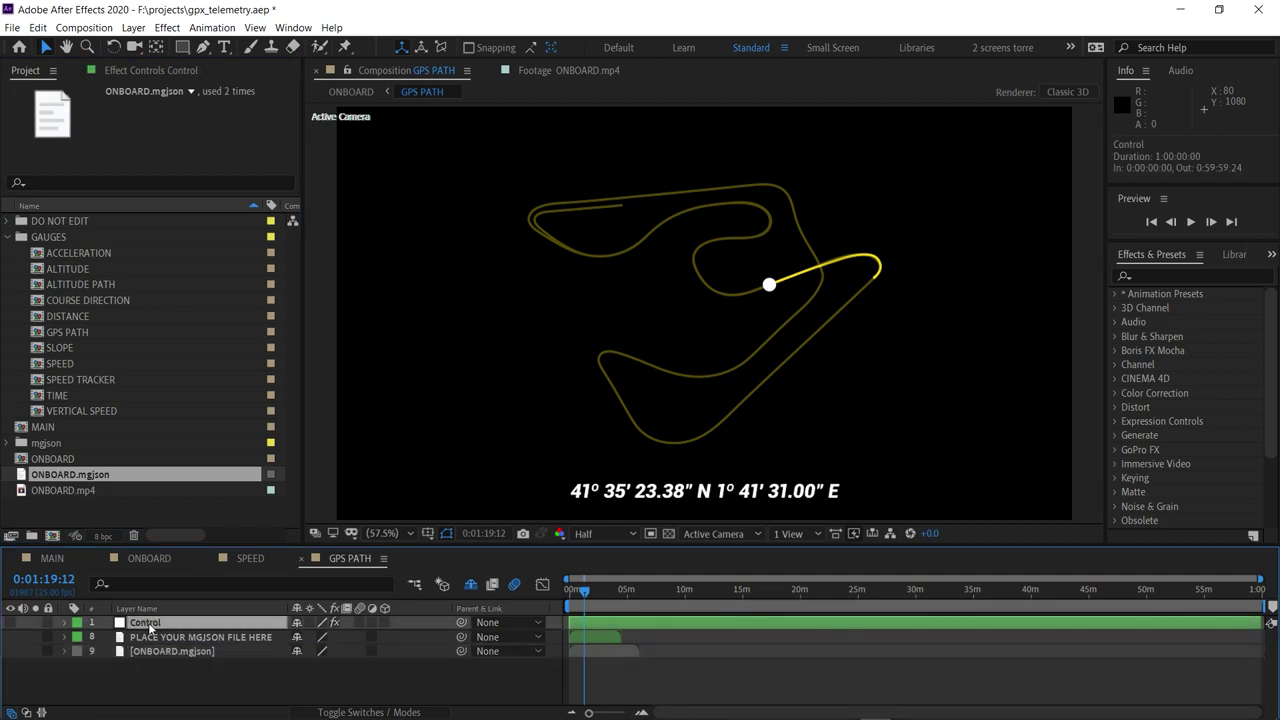
left_click(144, 71)
left_click(196, 119)
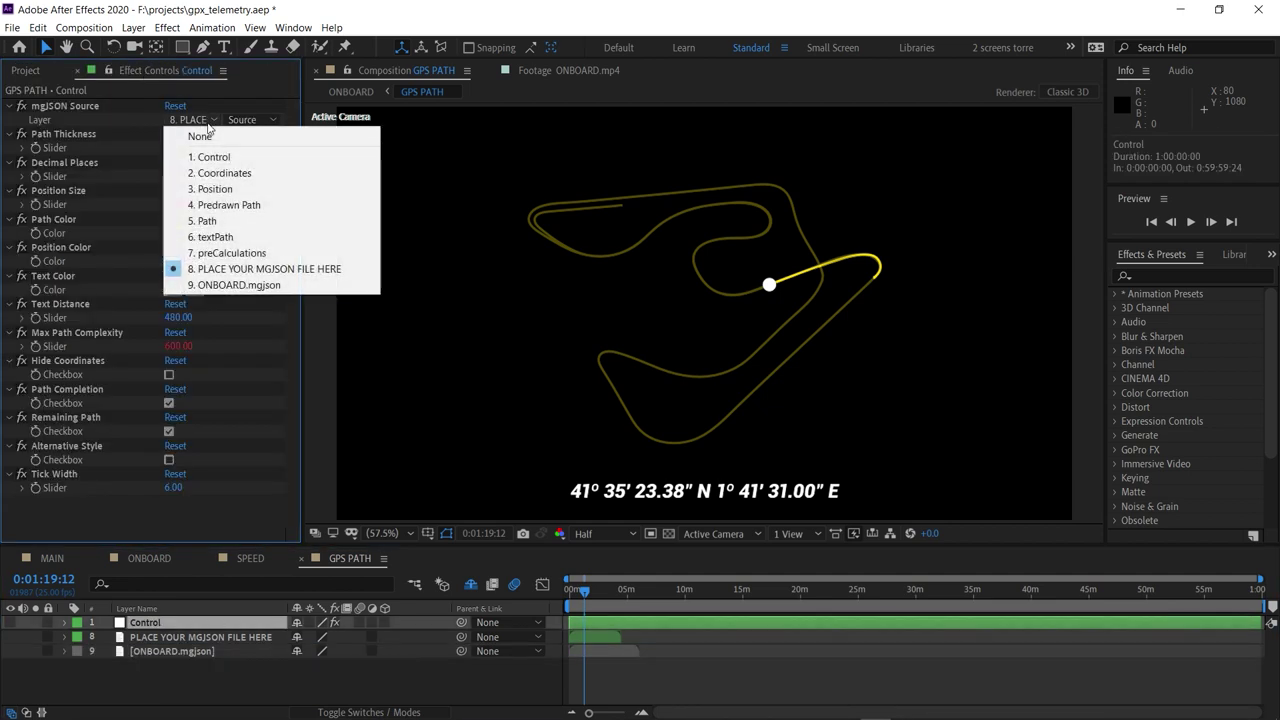
left_click(235, 285)
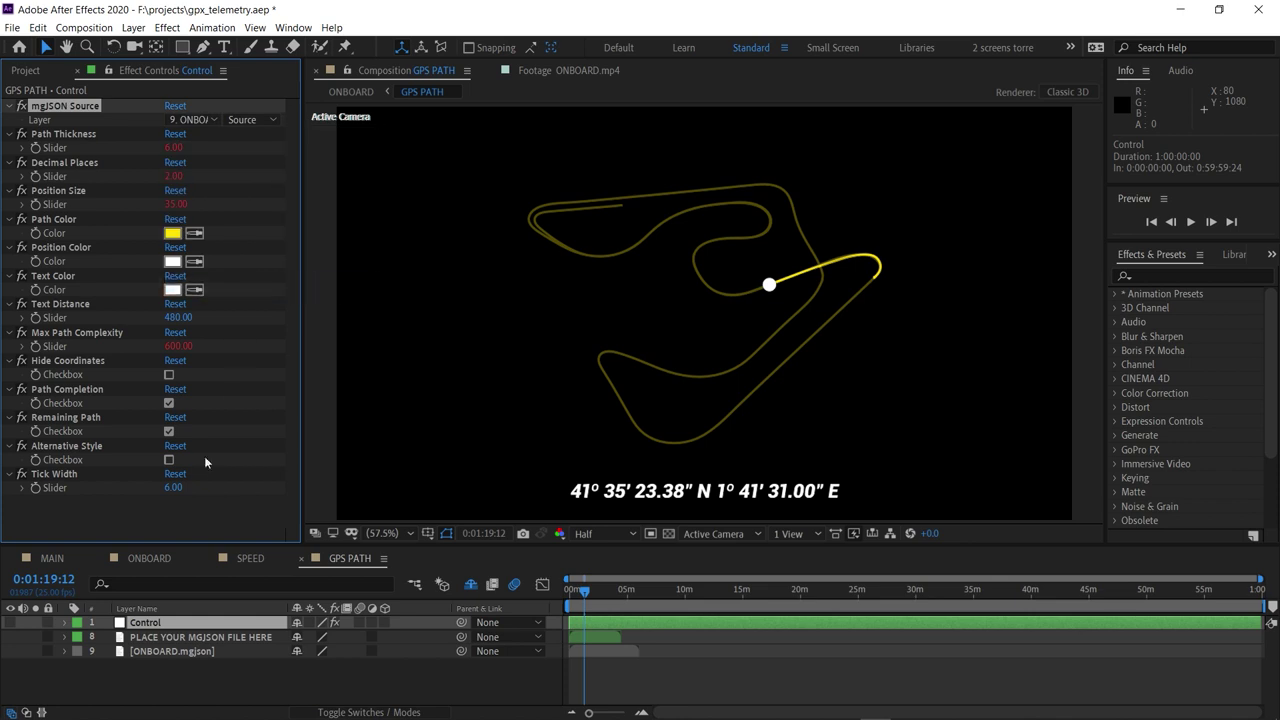
- Change the GPS path's Position Color to red (FF0000)
left_click(171, 266)
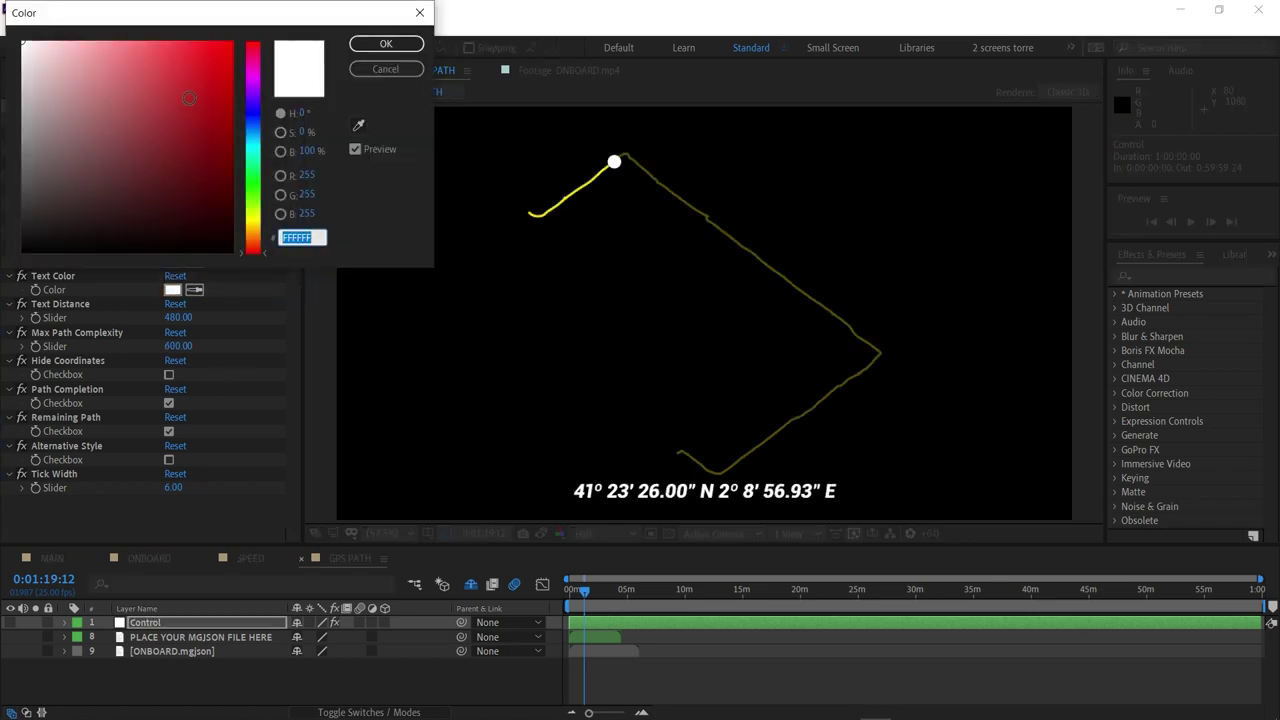
left_click_drag(191, 97, 247, 23)
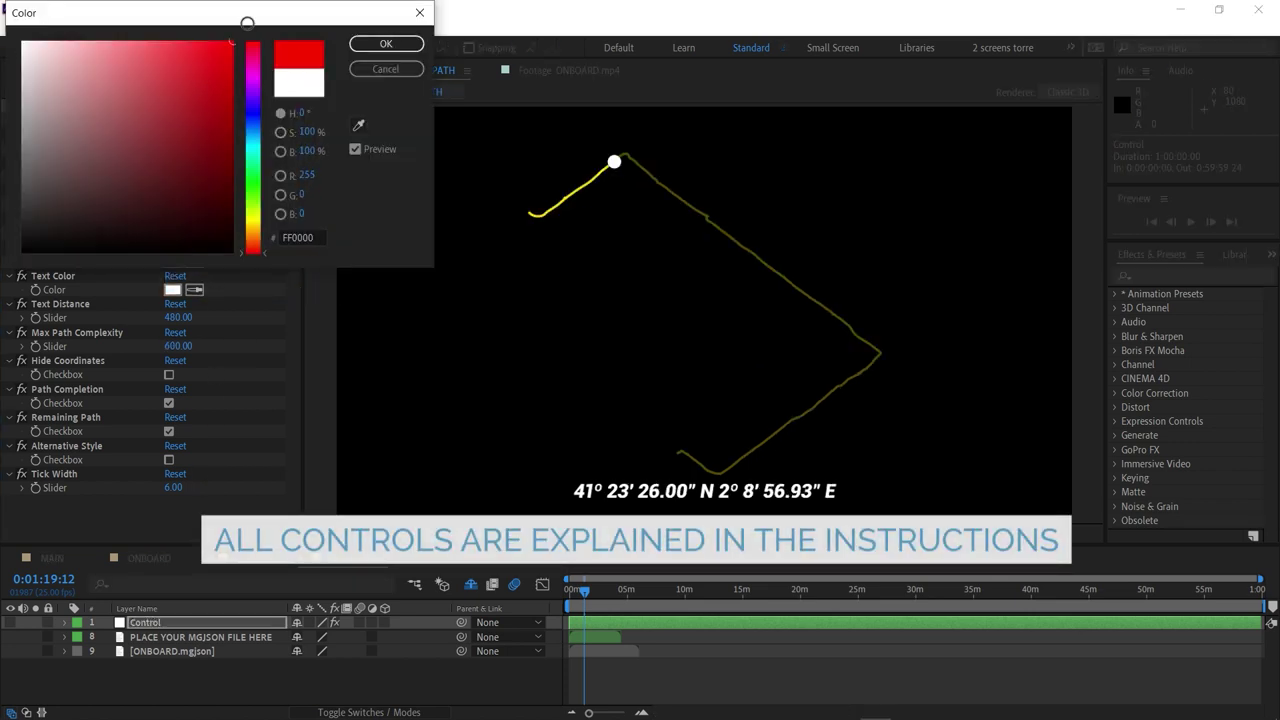
left_click(386, 43)
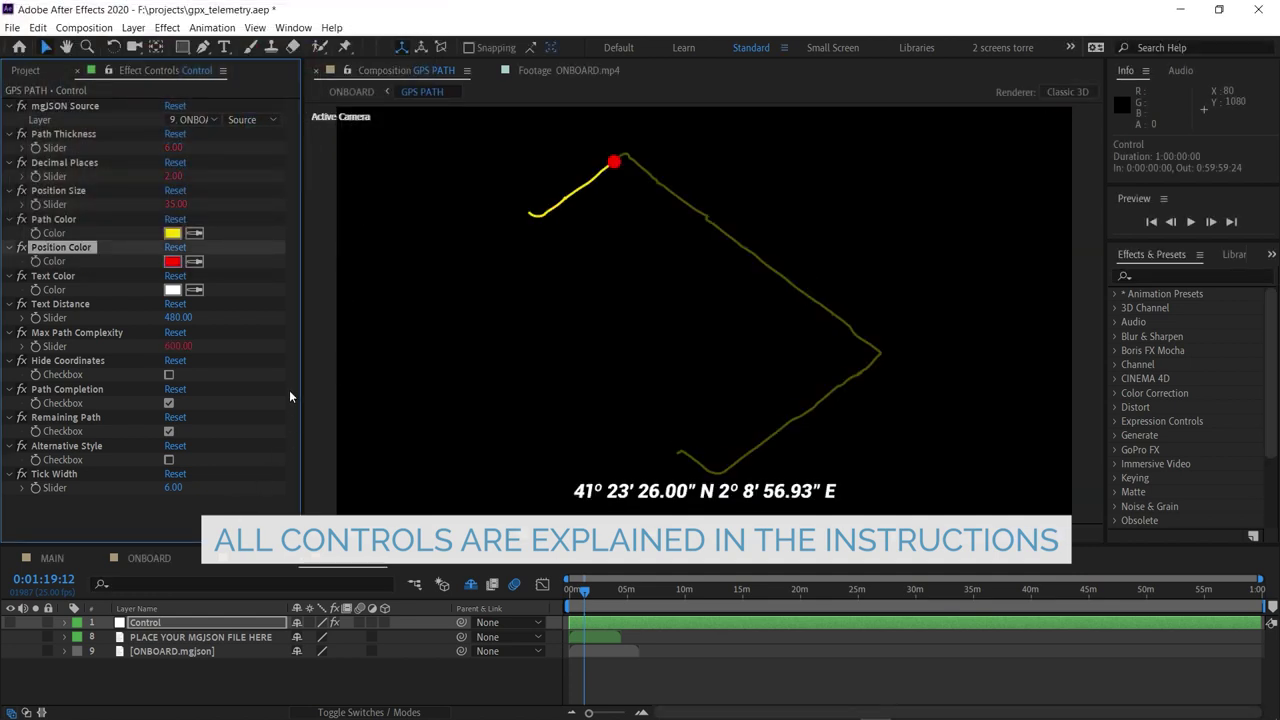
- Enable Hide Coordinates and disable Path Completion for the GPS path gauge
left_click(169, 374)
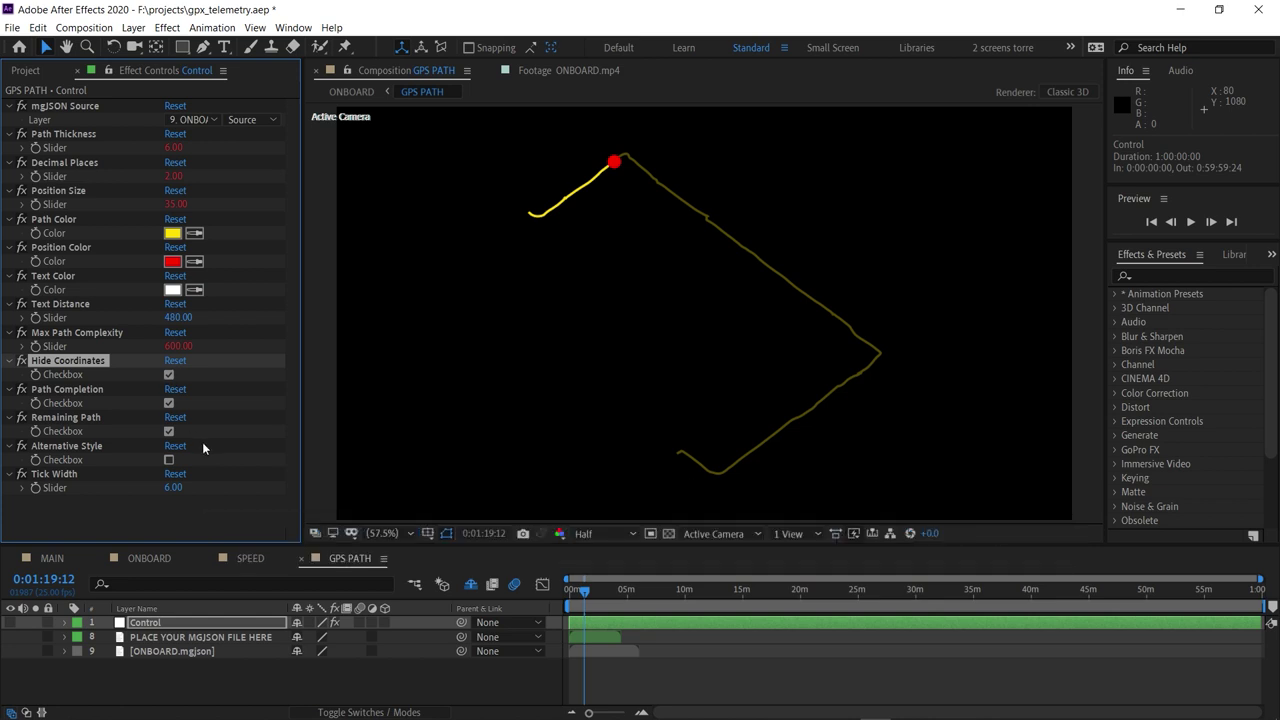
left_click(168, 403)
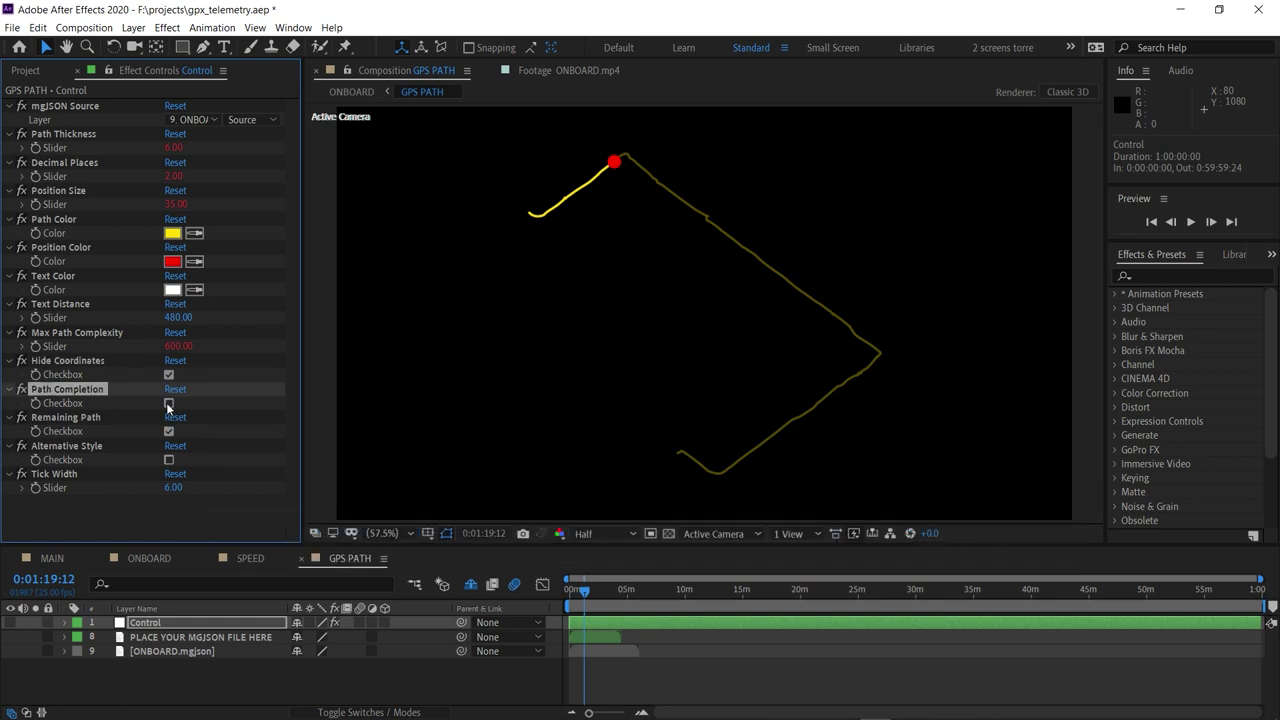
- Set the GPS path gauge's Position Size to 50 and its Path Thickness to 10
left_click(174, 205)
type("50")
key("Return")
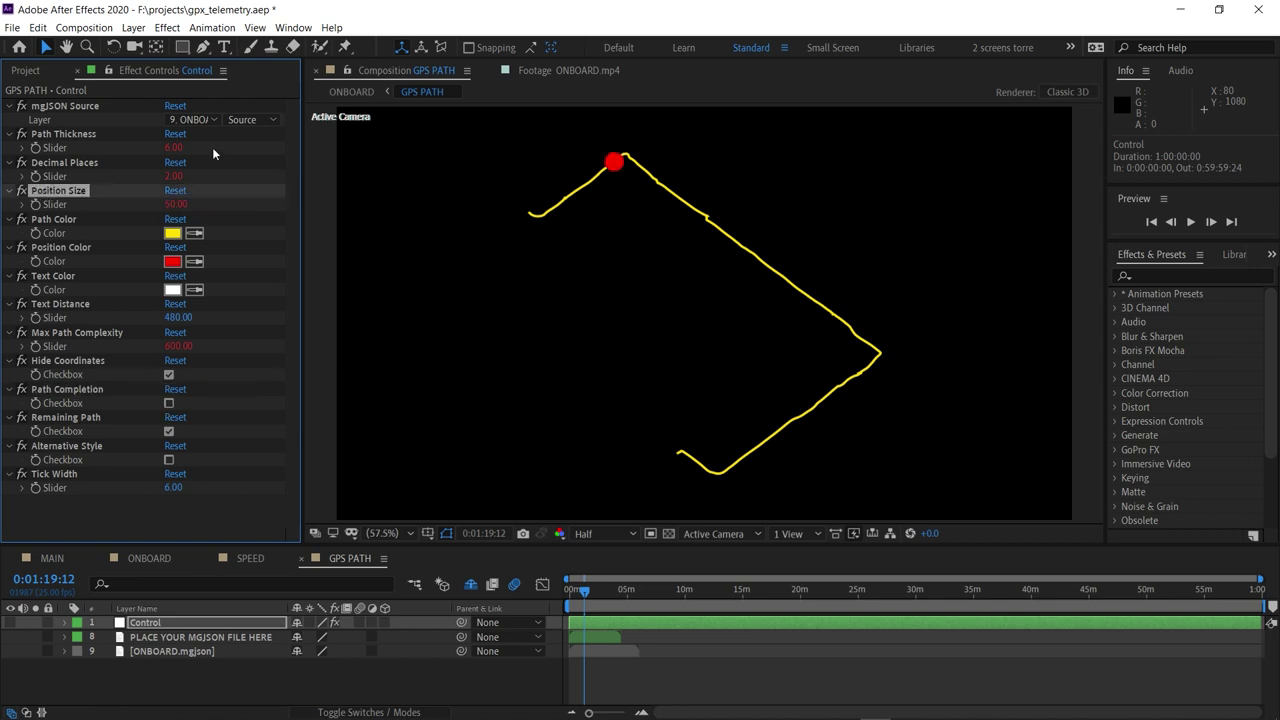
left_click(177, 147)
type("10")
key("Return")
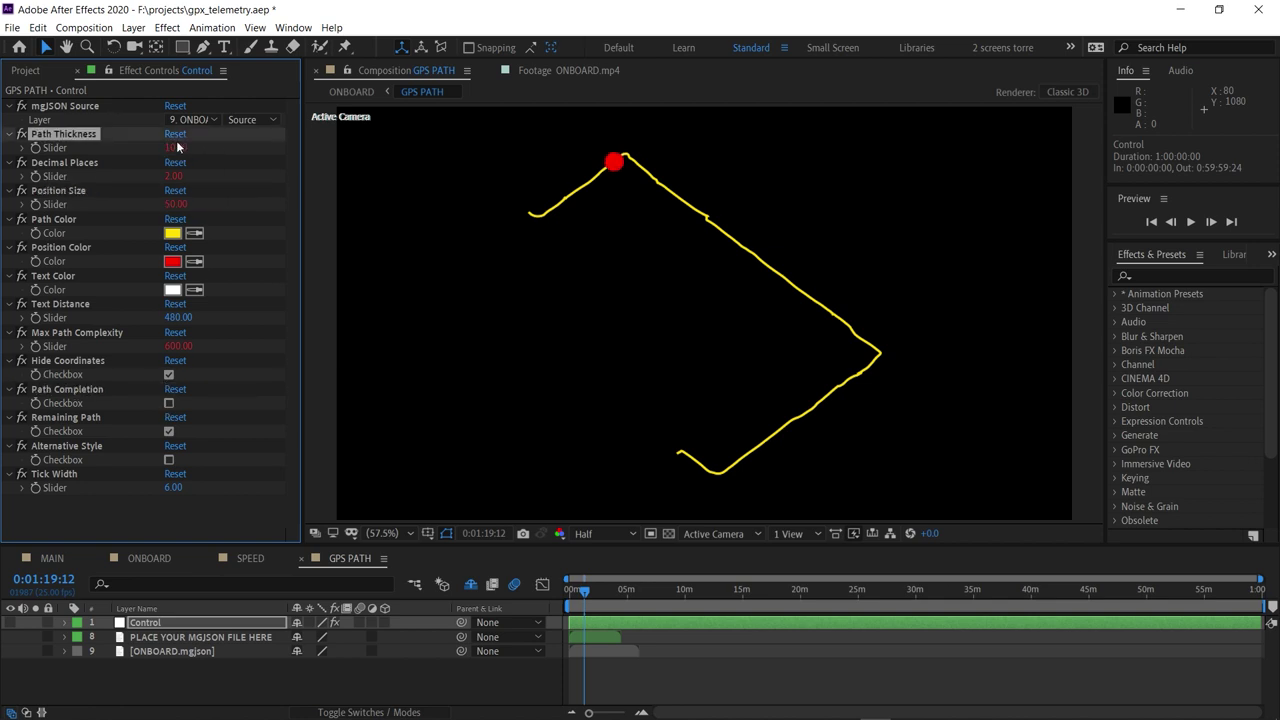
- In the ONBOARD composition, scale the GPS PATH layer to 50% and move it to the footage's upper-right area, at about 1644, 237
left_click(147, 557)
left_click(171, 623)
key("s")
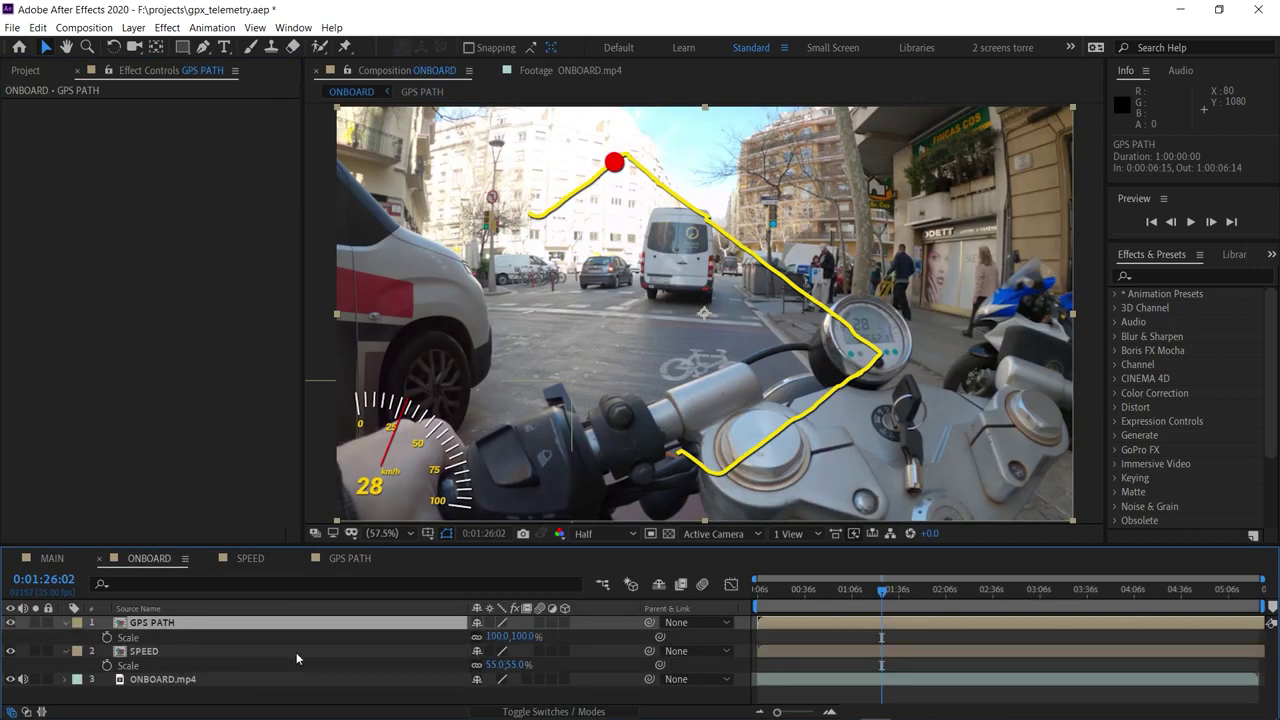
left_click(522, 636)
type("50")
key("Return")
left_click_drag(702, 313, 963, 200)
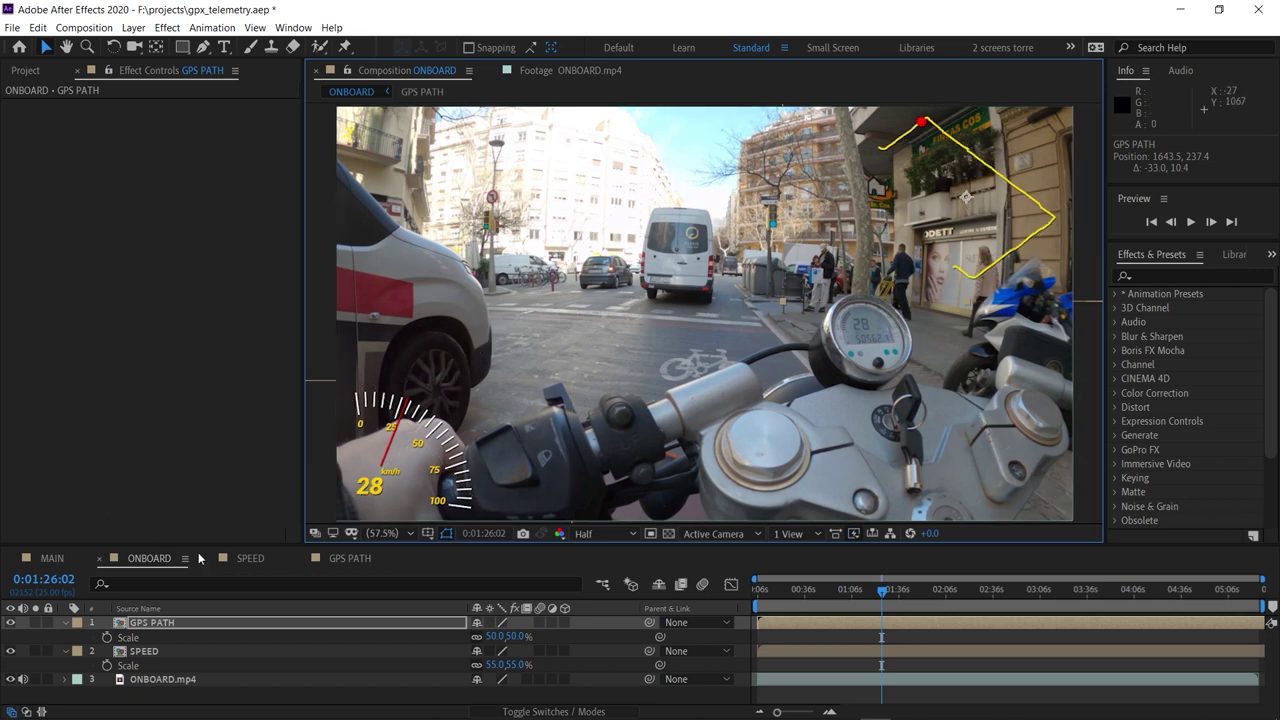
- Add the ACCELERATION gauge to the ONBOARD composition and open it for editing
left_click(25, 71)
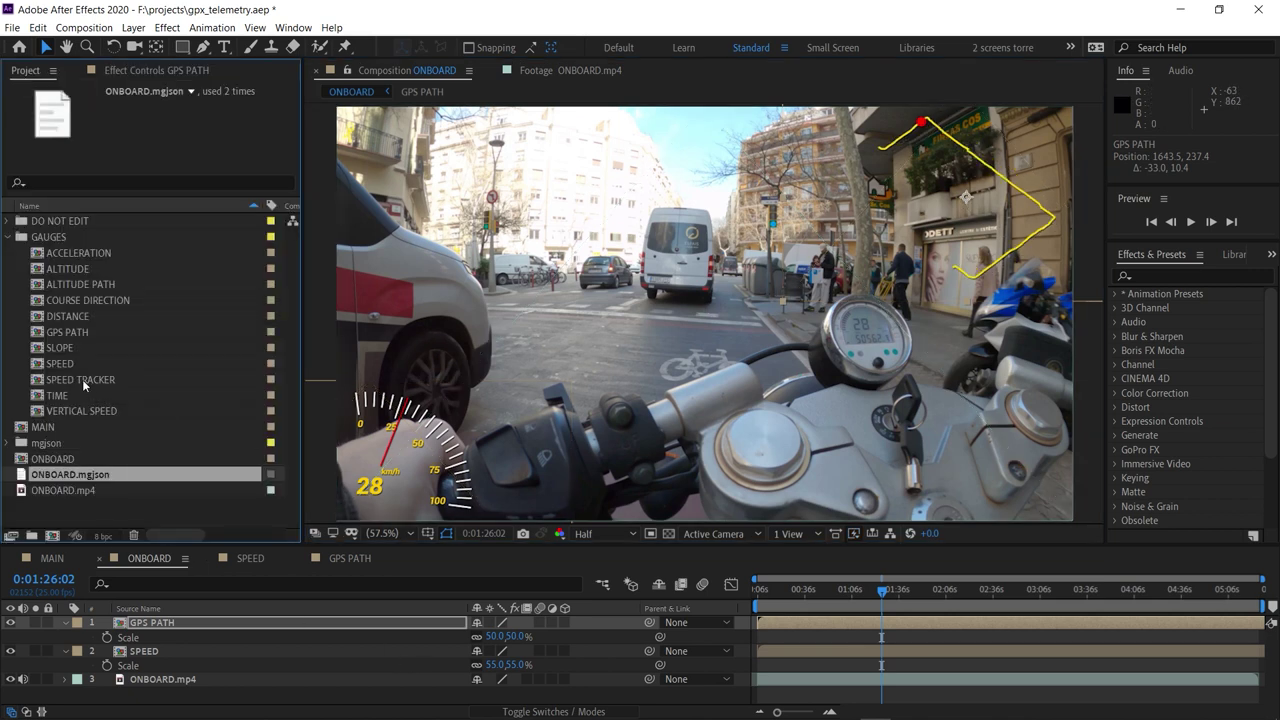
left_click_drag(36, 258, 183, 650)
double_click(157, 624)
- Add ONBOARD.mgjson to the ACCELERATION composition and set it as the Control layer's mgJSON Source
left_click_drag(79, 477, 148, 656)
left_click(146, 622)
left_click(155, 70)
left_click(193, 119)
left_click(236, 306)
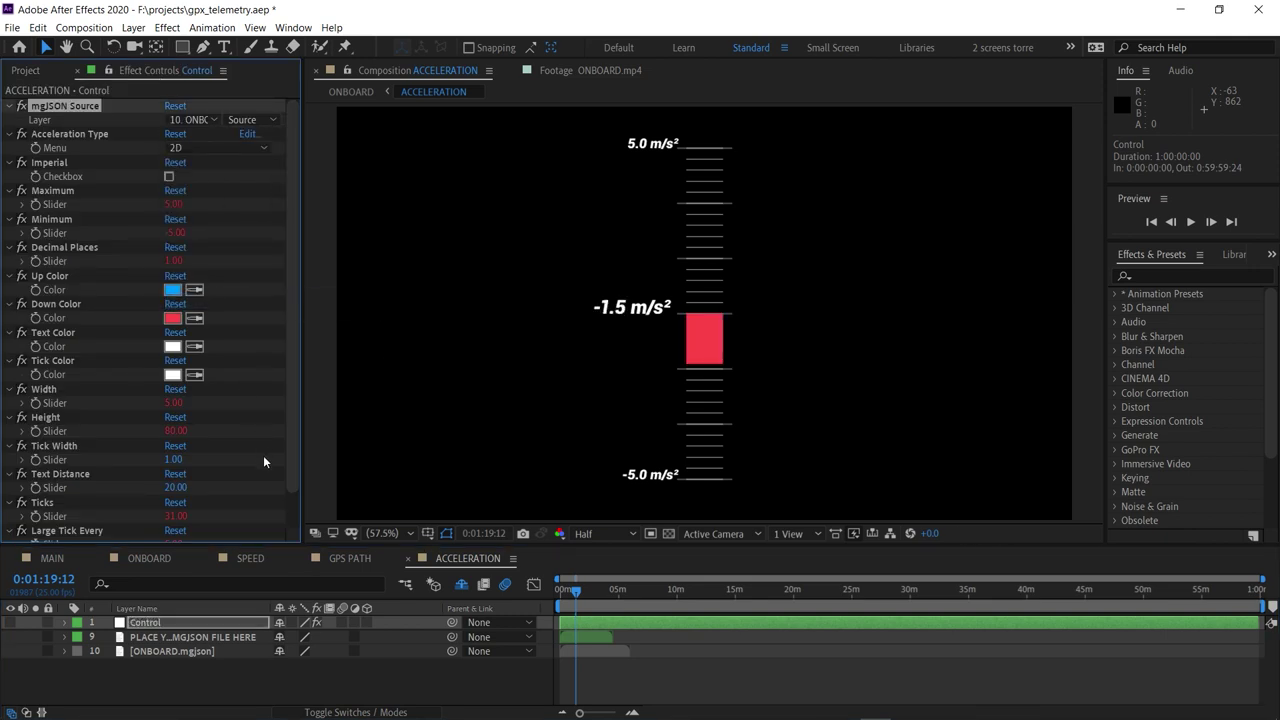
- Set the acceleration gauge's Tick Width to 4
left_click_drag(289, 346, 290, 392)
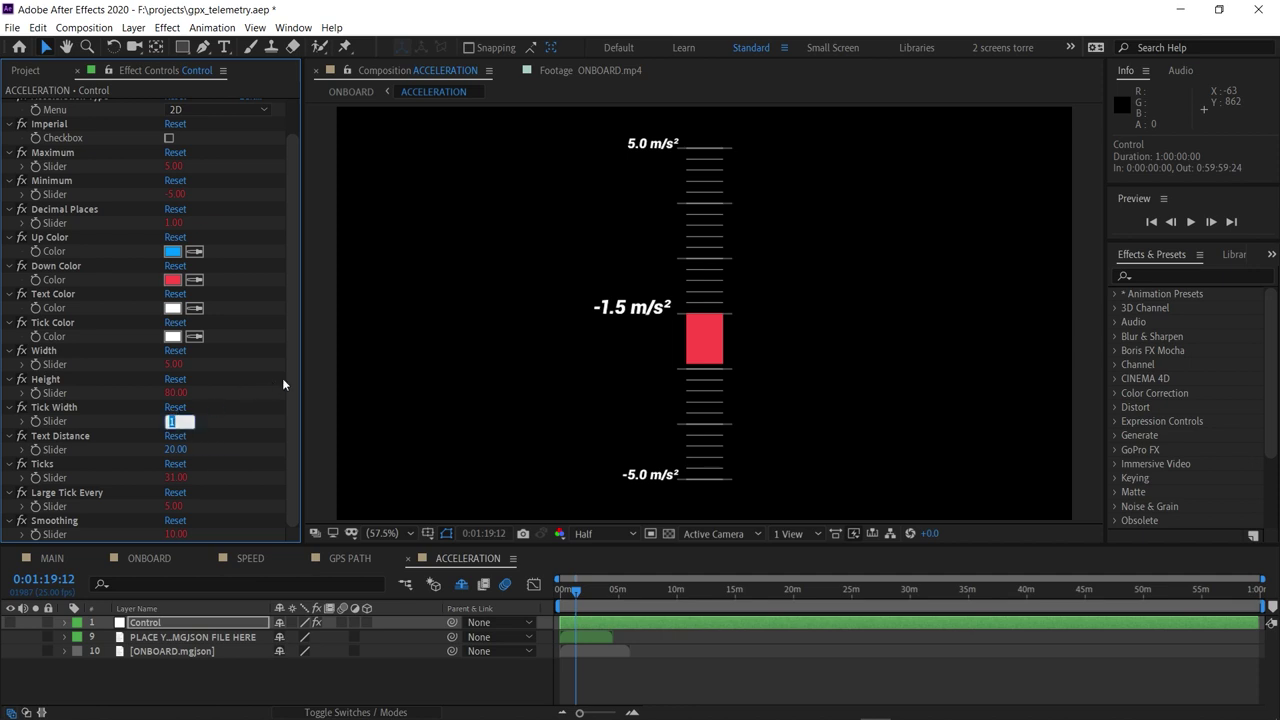
type("4")
key("Return")
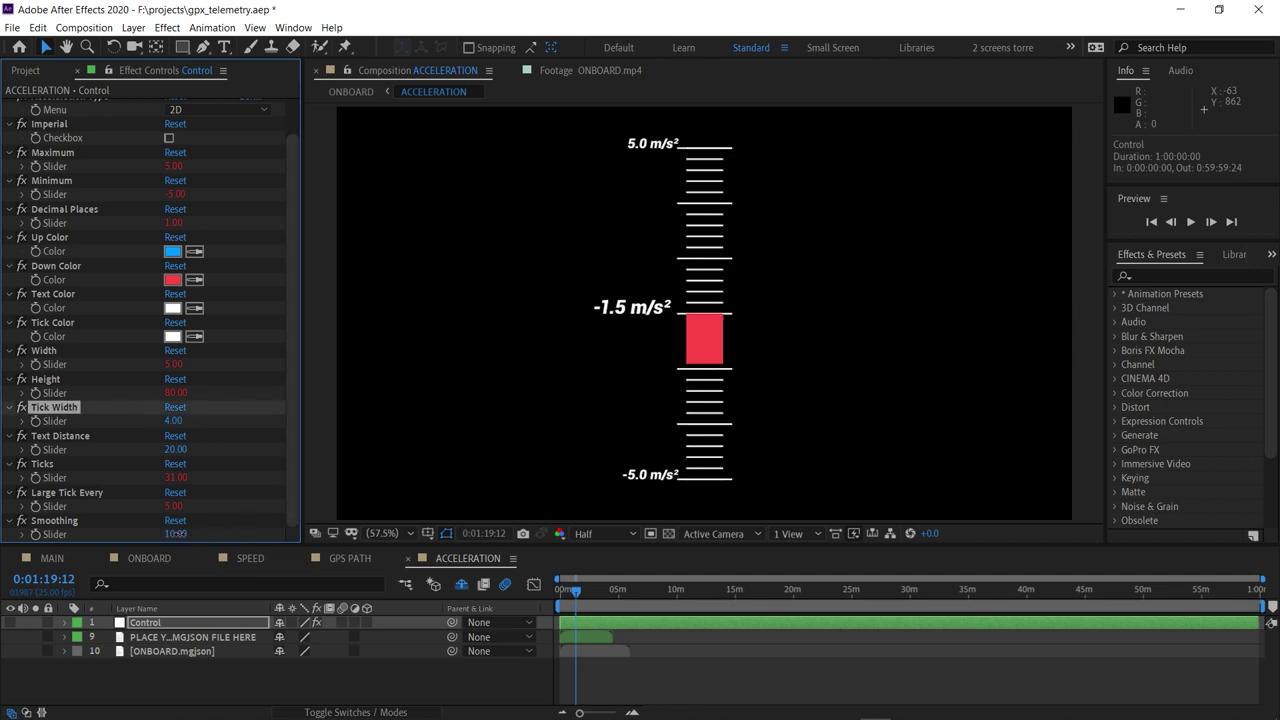
- Set the acceleration gauge's Smoothing to 0 and preview it with the composition's motion blur turned off
left_click(176, 533)
left_click(508, 583)
left_click(488, 685)
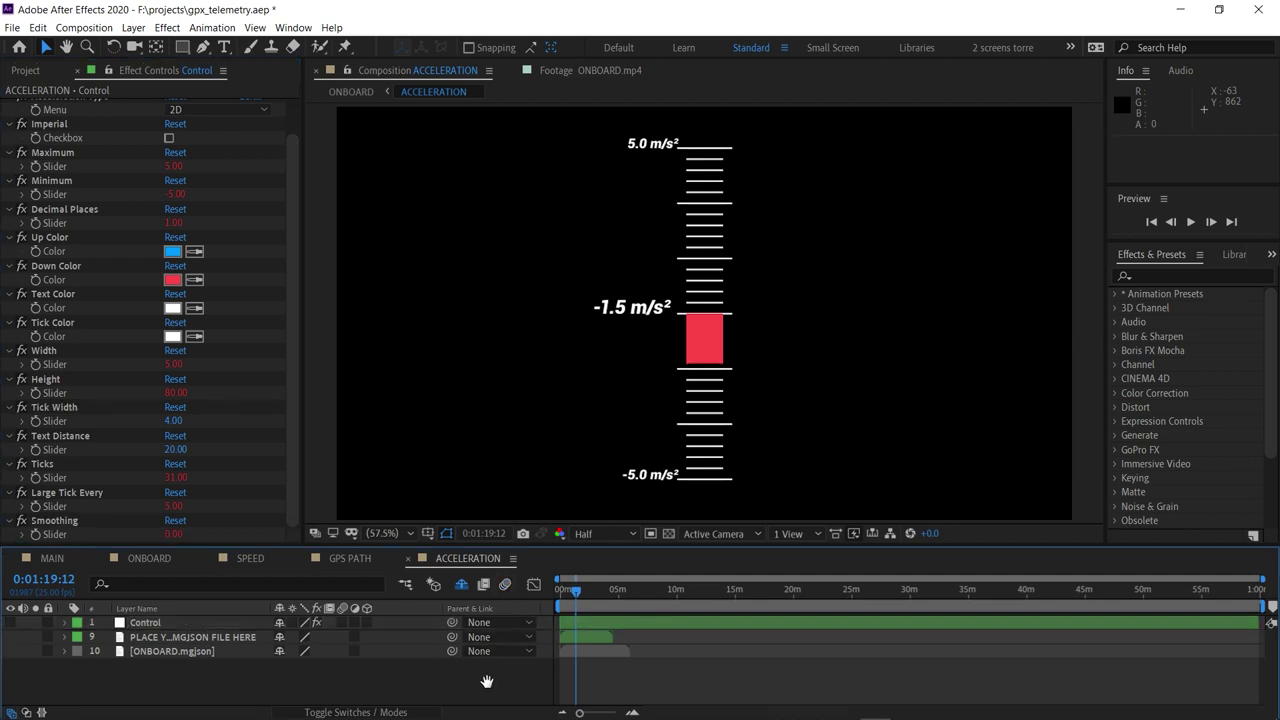
key("space")
key("space")
- Set the acceleration gauge's Smoothing to 20 and preview the animation
left_click(173, 534)
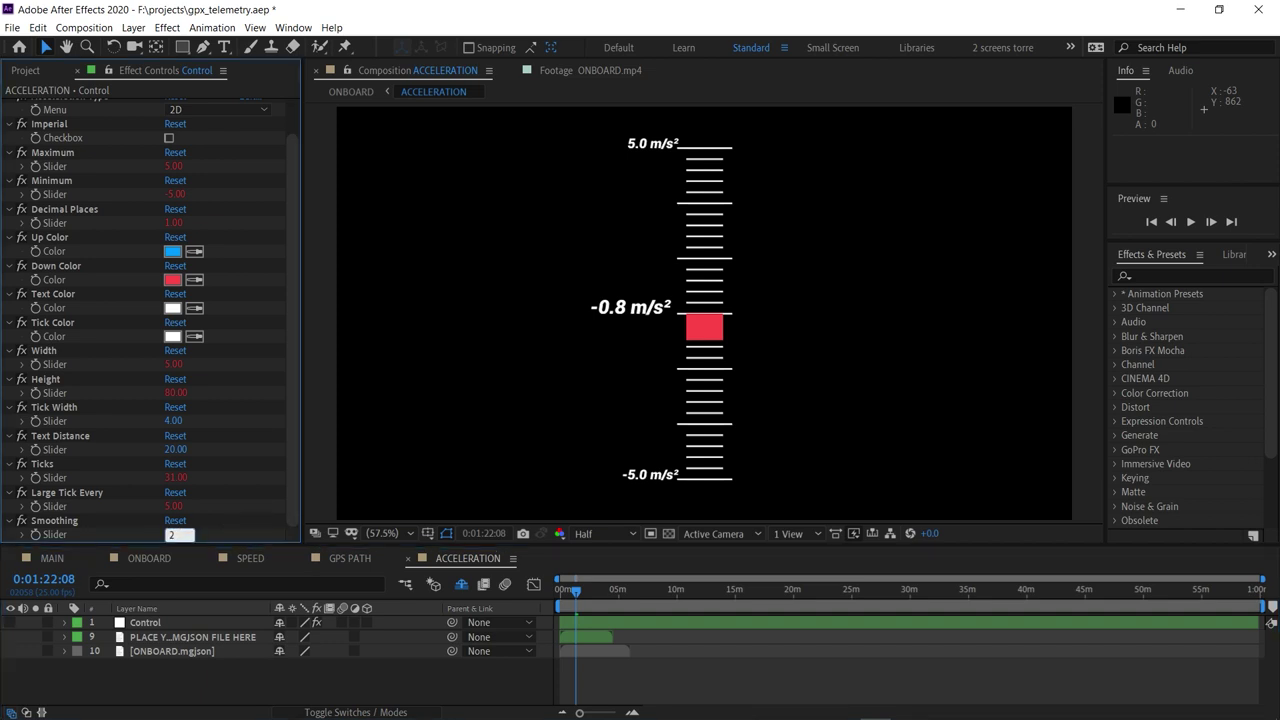
left_click(258, 522)
left_click(363, 678)
key("space")
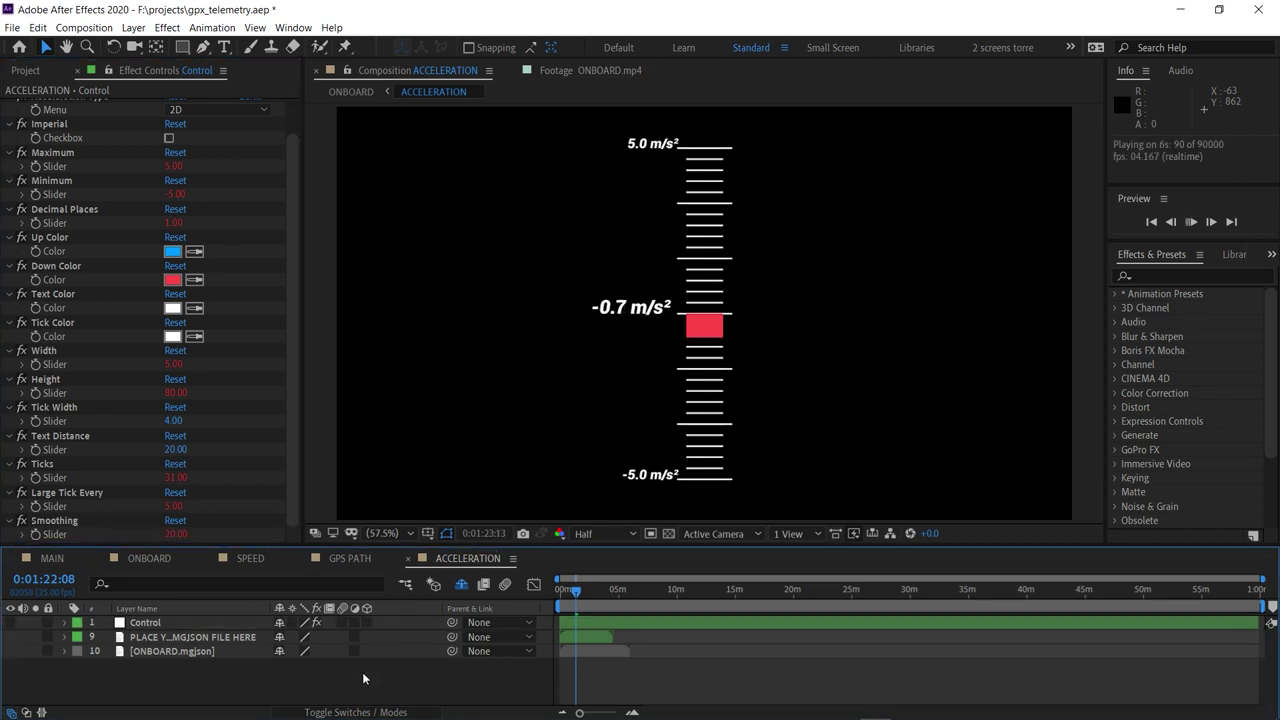
- Set the acceleration gauge's Smoothing to 10
left_click(170, 535)
type("10")
key("Return")
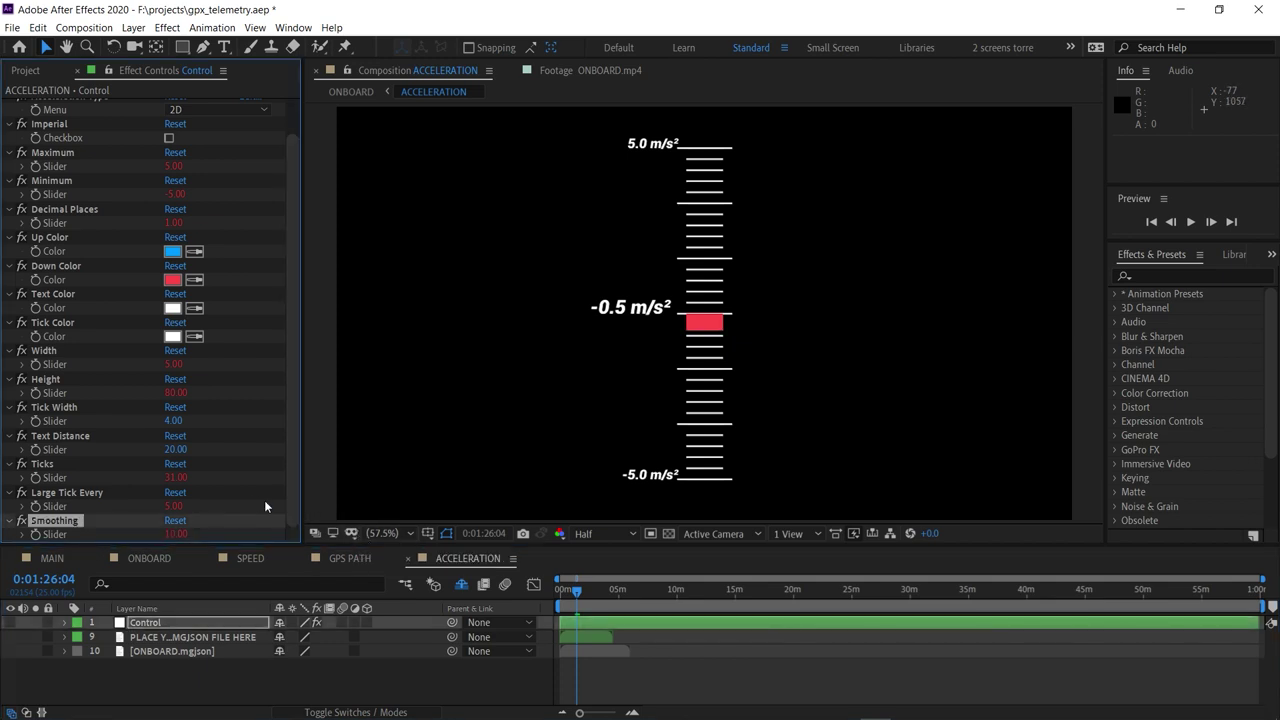
- Set the acceleration gauge's Maximum to 3 and its Minimum to -3
left_click(170, 167)
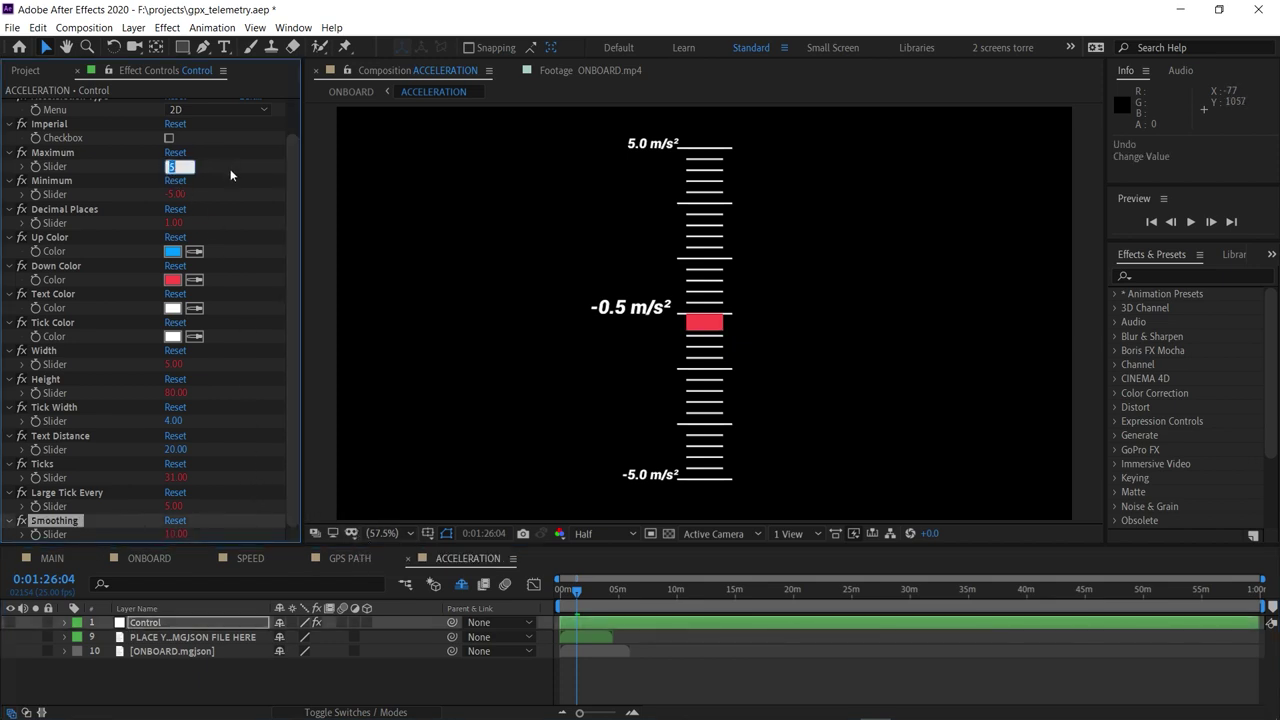
type("3")
left_click(179, 196)
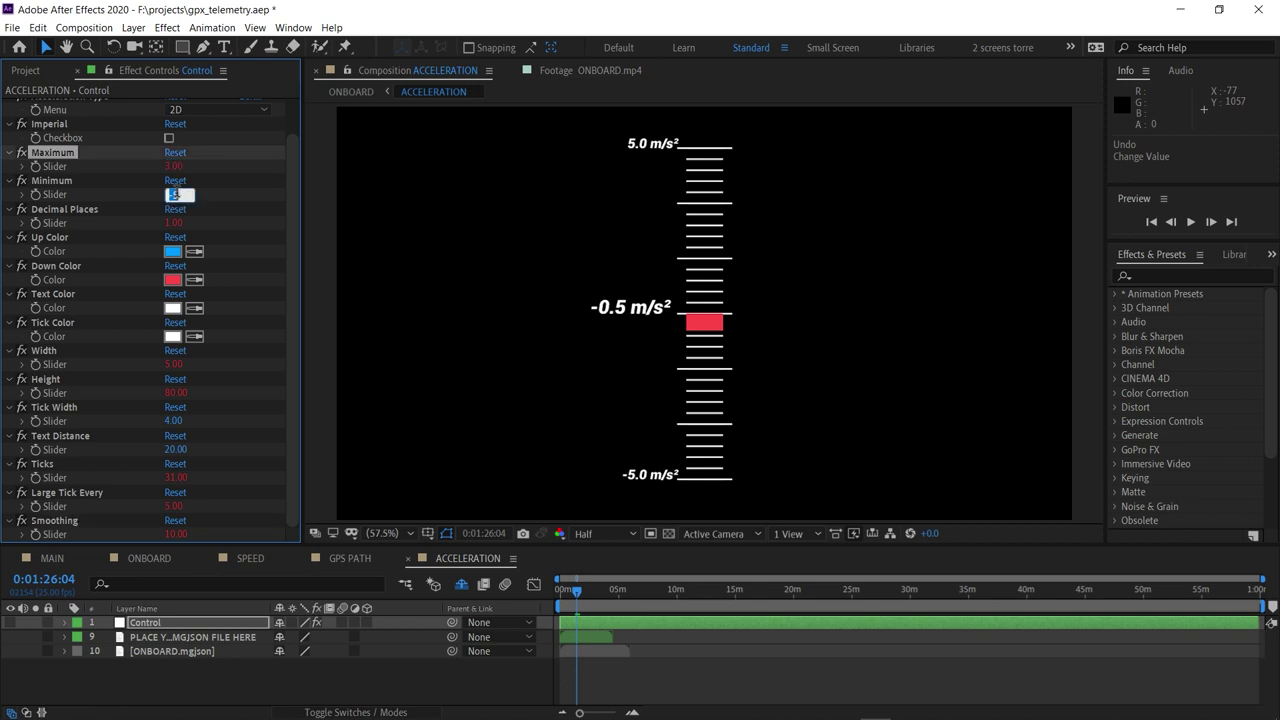
type("-3")
key("Return")
left_click(278, 195)
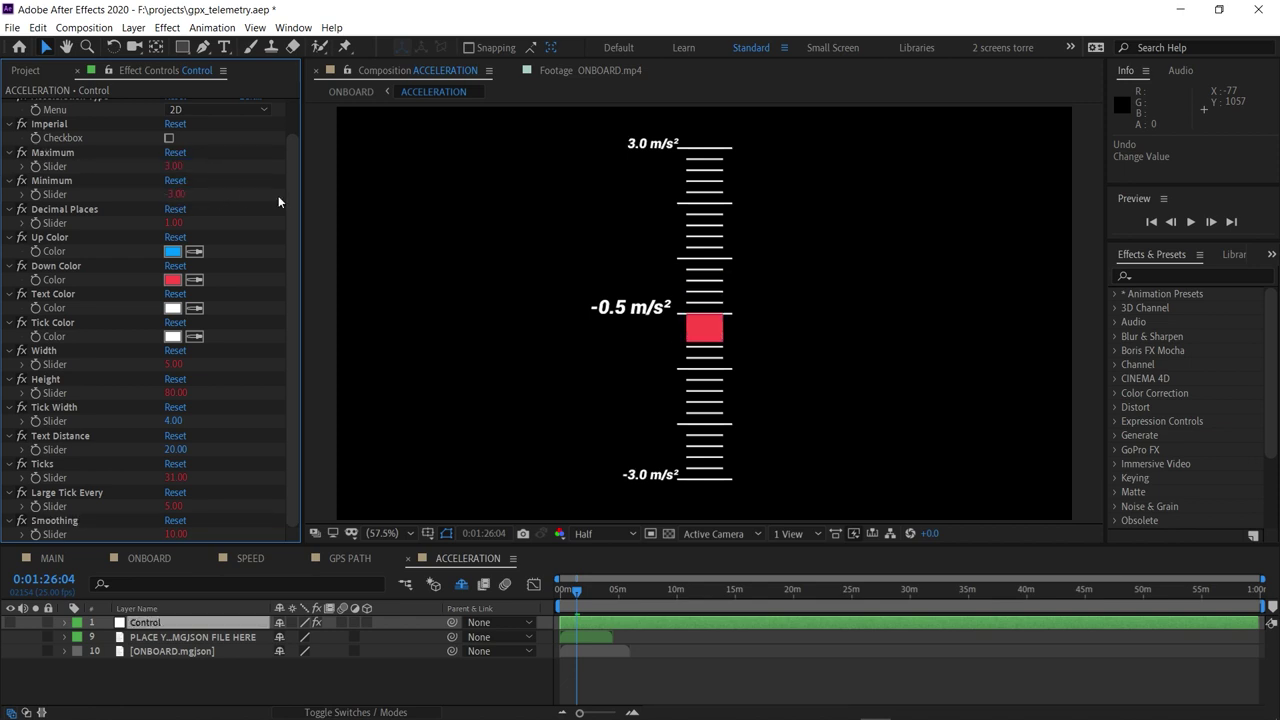
- Scale the ACCELERATION layer in the ONBOARD composition to 50% and move it to the footage's lower-right corner
left_click(510, 585)
left_click(149, 558)
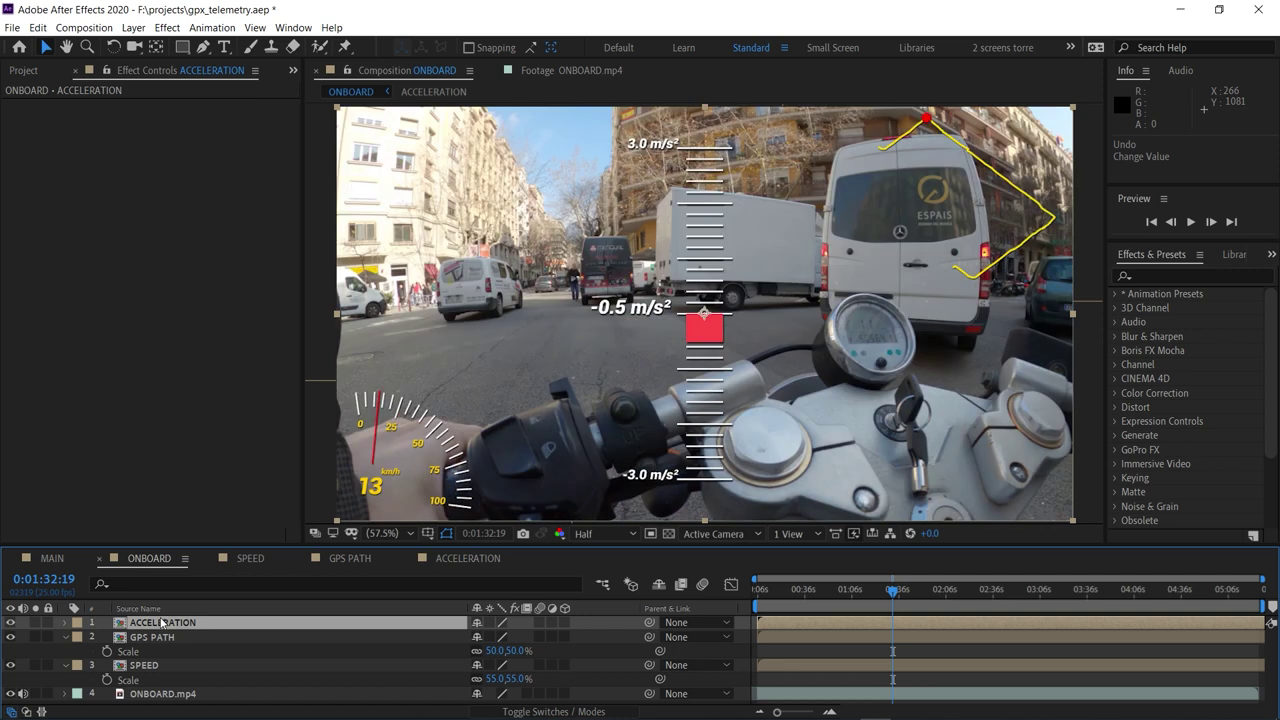
key("s")
left_click(525, 637)
type("50")
key("Return")
left_click_drag(694, 321, 1030, 431)
left_click(372, 635)
- Add the TIME gauge as the uppermost layer of the ONBOARD composition and open it
left_click(24, 70)
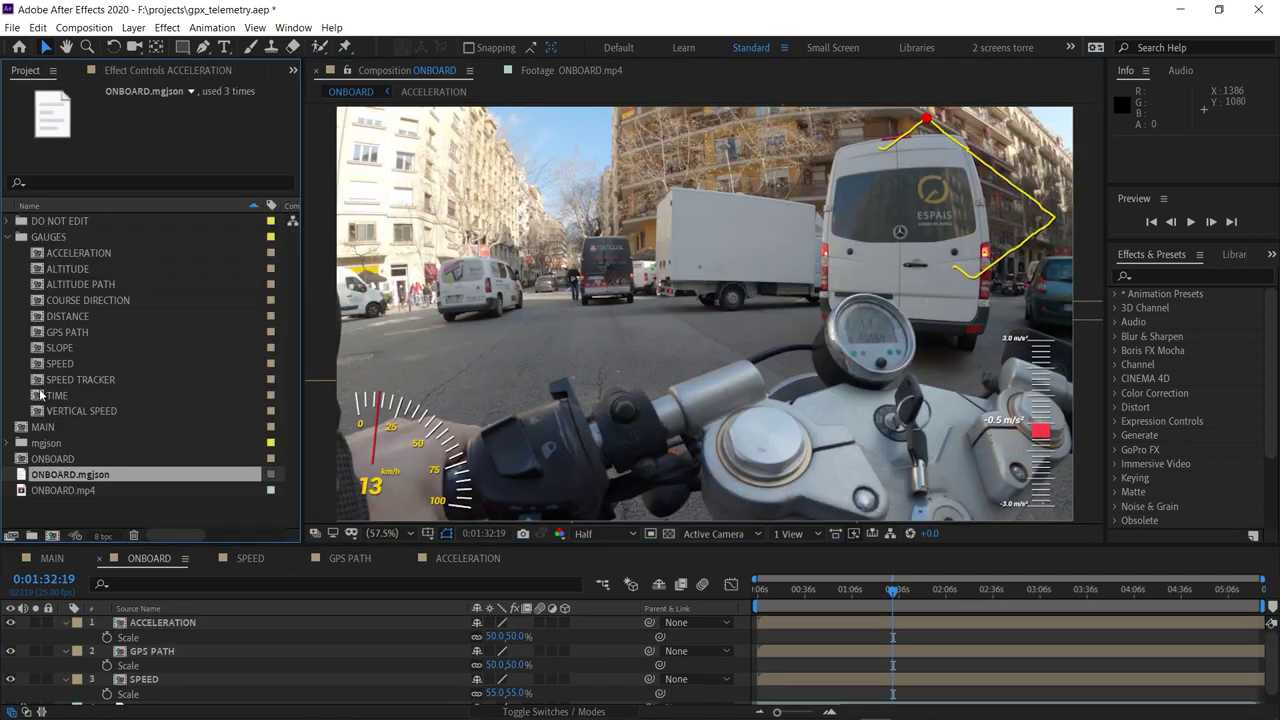
left_click_drag(40, 398, 179, 618)
double_click(180, 623)
- Link the TIME gauge to ONBOARD.mgjson as its mgJSON Source and turn off Show Milliseconds
left_click_drag(70, 475, 139, 657)
left_click(148, 623)
left_click(172, 71)
left_click(193, 119)
left_click(215, 302)
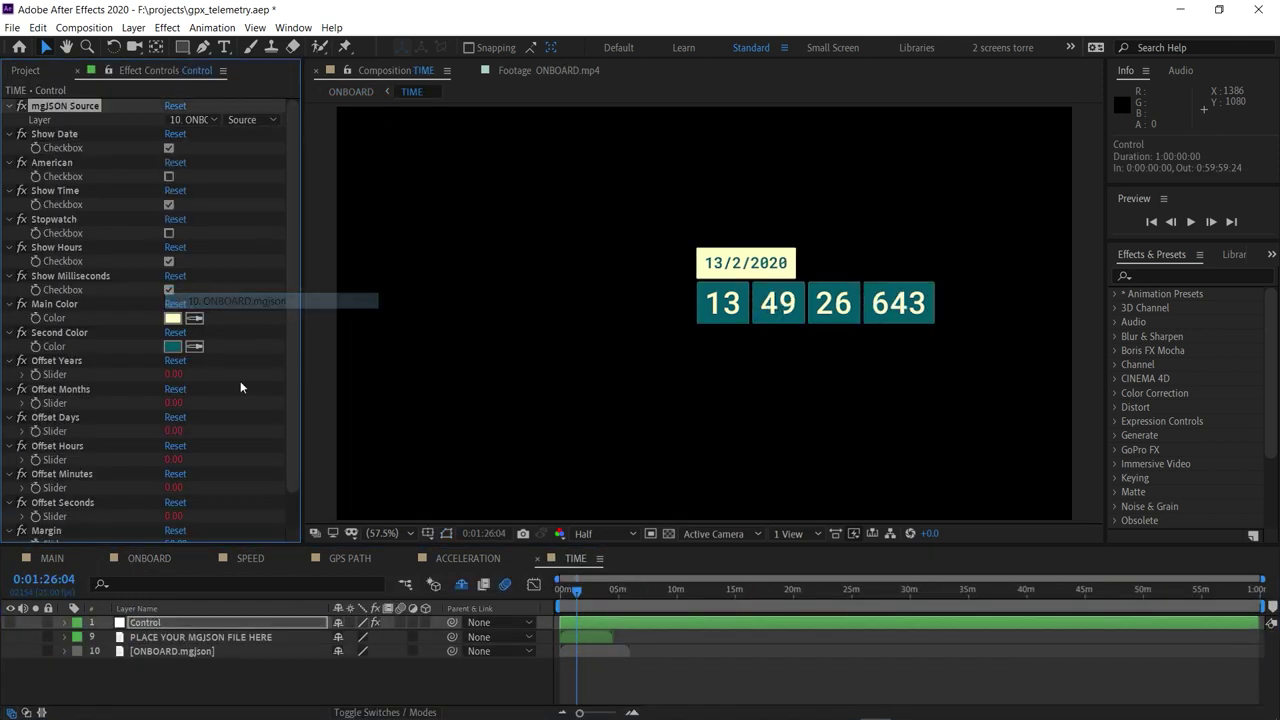
left_click(168, 290)
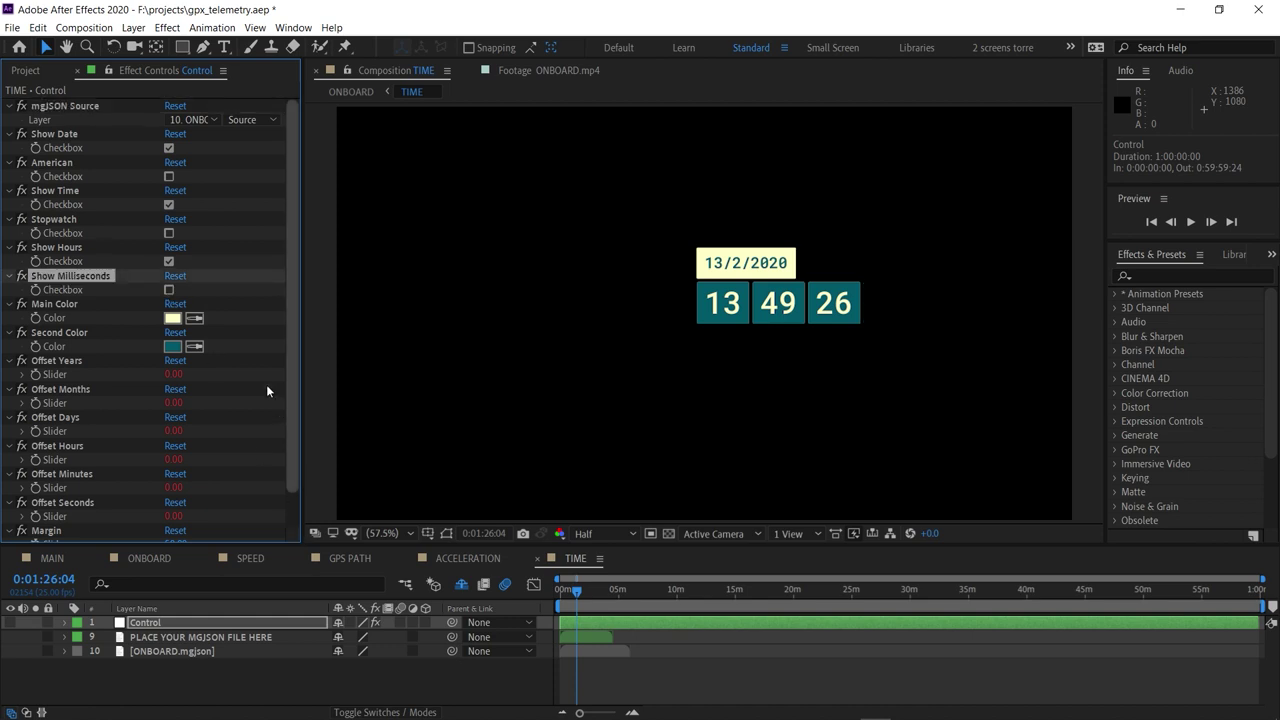
- Try the TIME gauge's Stopwatch option with the ONBOARD.mgjson layer trimmed at both ends, and its American date format
left_click(168, 234)
left_click_drag(581, 589, 573, 652)
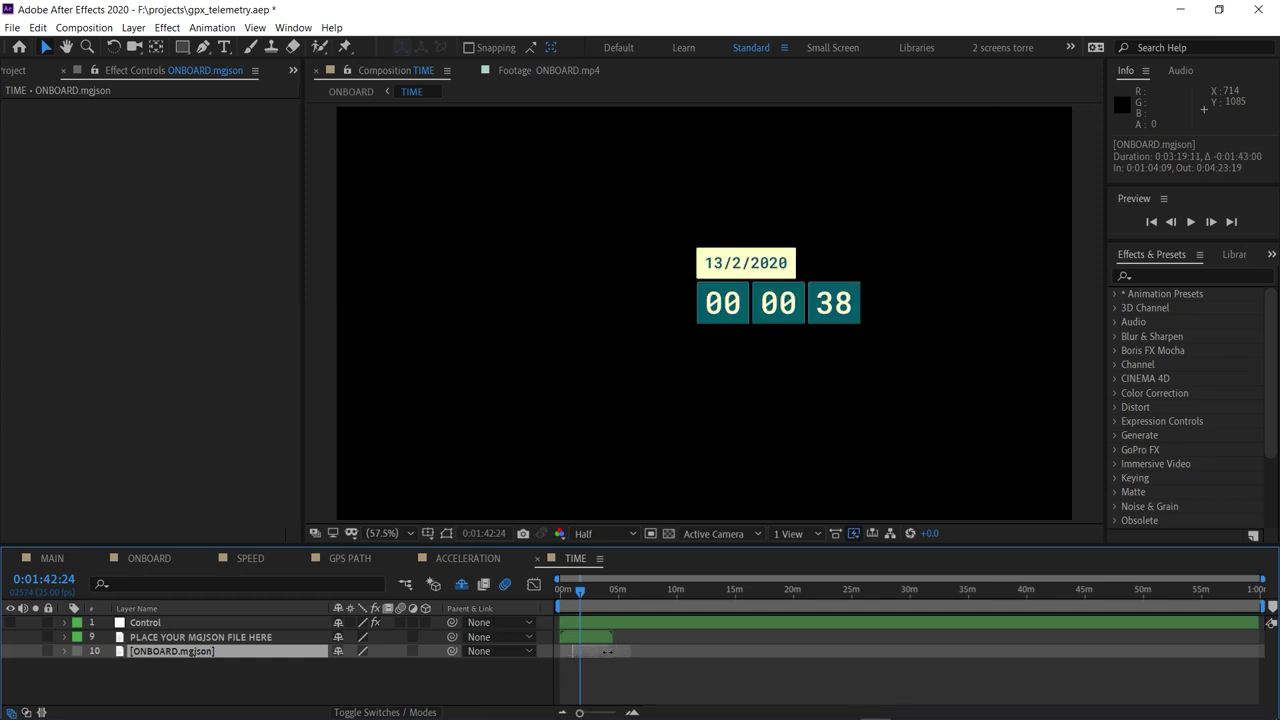
left_click_drag(576, 591, 722, 652)
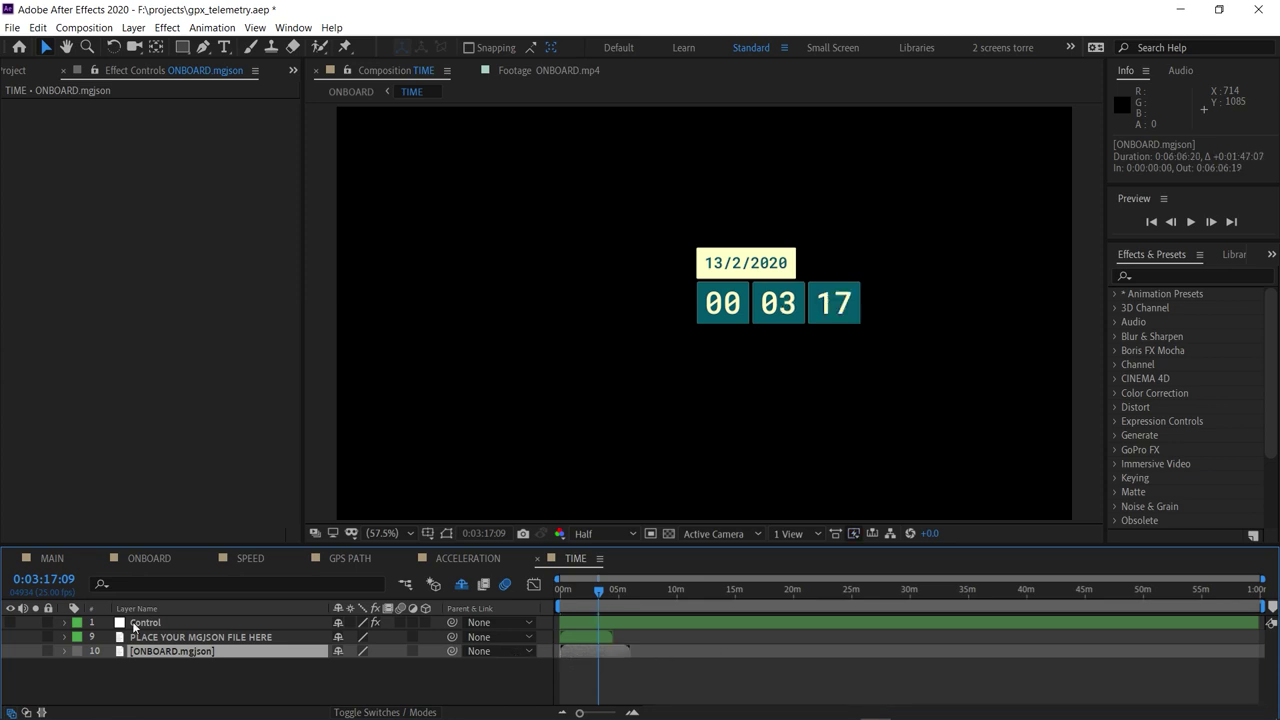
left_click(176, 625)
left_click(168, 233)
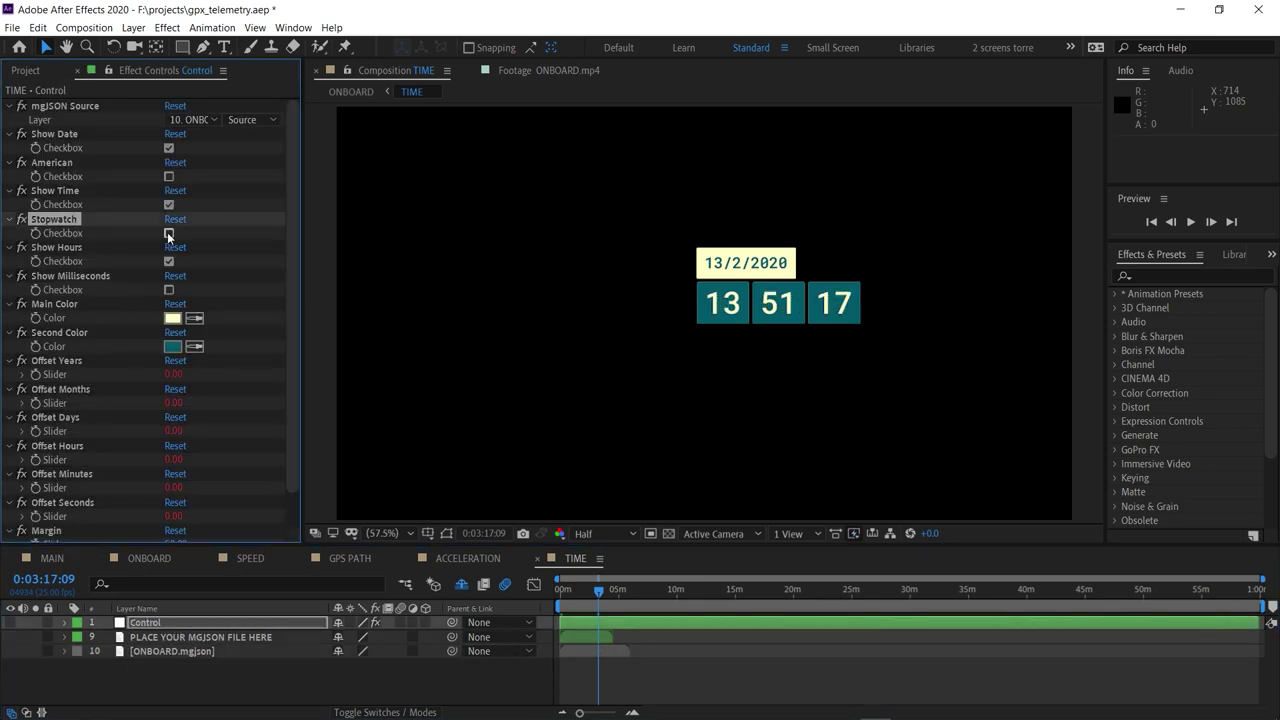
left_click(169, 177)
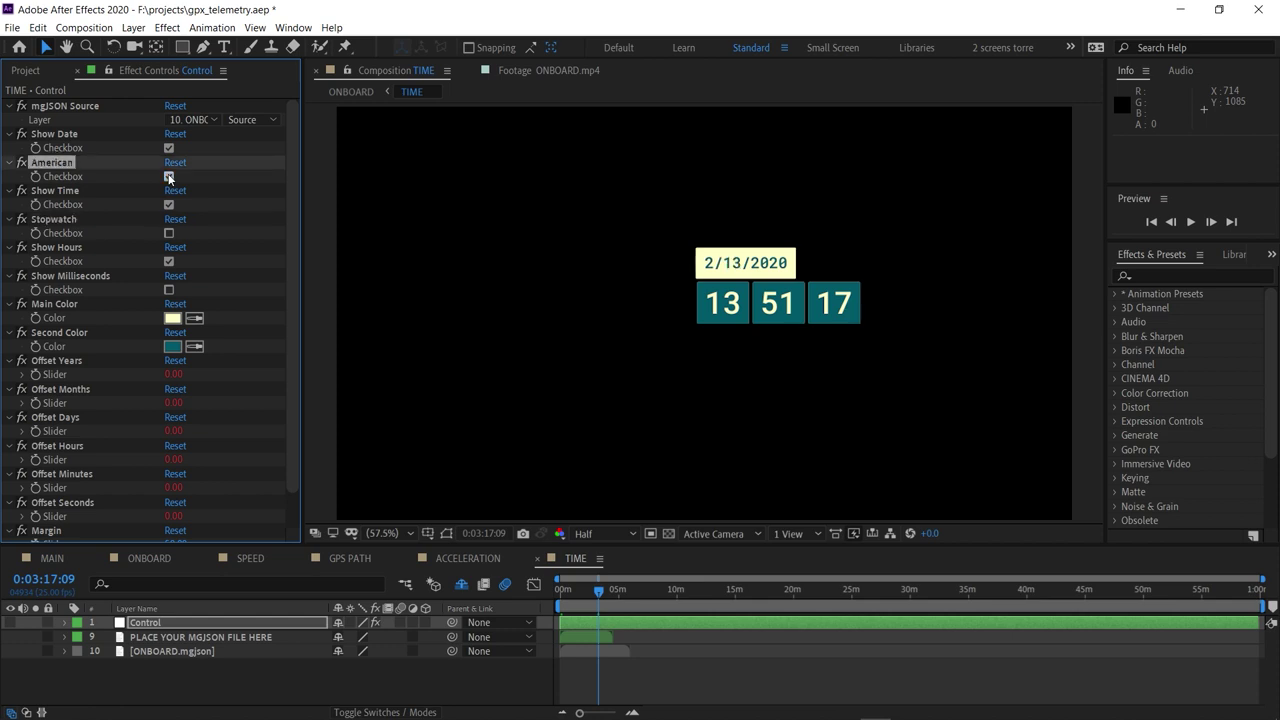
- Move the TIME gauge to the upper-left area of the ONBOARD footage and scale it to 50%
left_click(138, 560)
left_click_drag(709, 309, 378, 166)
left_click(147, 626)
key("s")
left_click(521, 637)
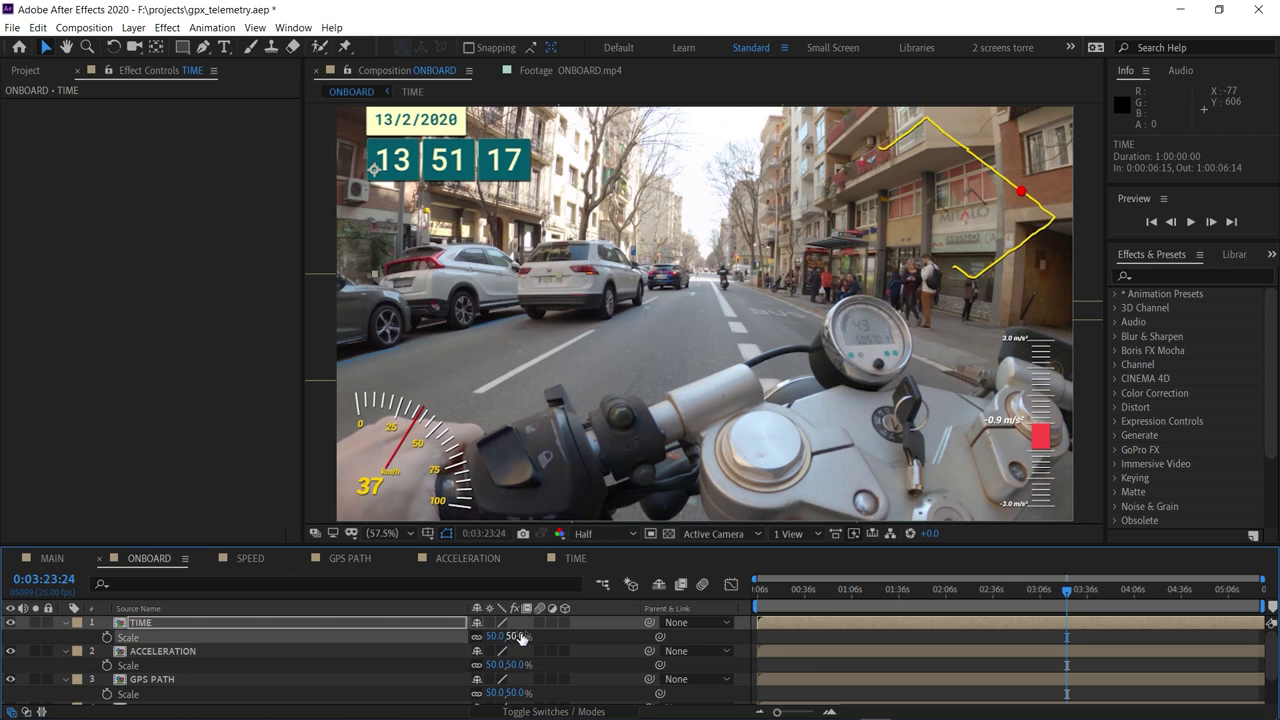
type("50")
key("Return")
- Nudge the TIME gauge up and left into the footage's corner and deselect it
key("shift+Up")
key("shift+Up")
key("shift+Up")
key("shift+Up")
key("shift+Left")
key("shift+Left")
key("shift+Left")
key("shift+Left")
key("F2")
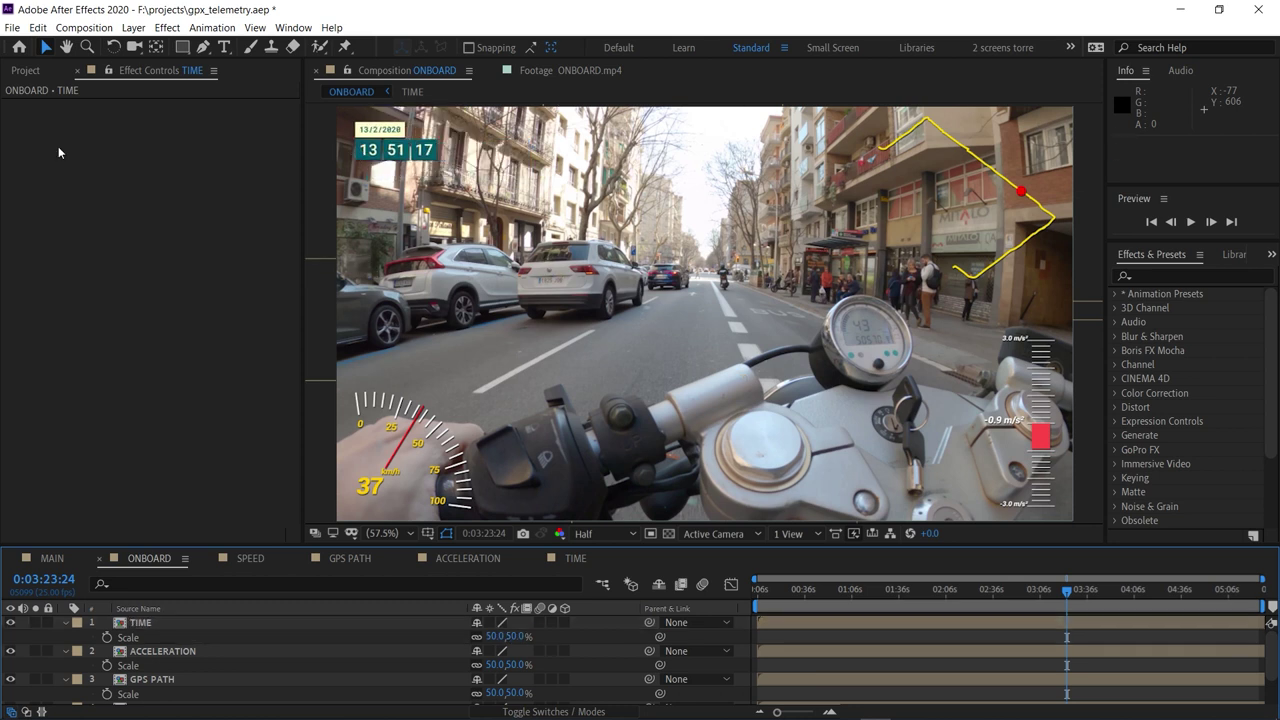
- Add the DISTANCE gauge as the uppermost layer of the ONBOARD composition and open it
left_click(33, 73)
left_click(61, 317)
left_click(62, 348, "ctrl")
left_click(78, 380, "ctrl")
left_click_drag(78, 380, 181, 617)
double_click(214, 622)
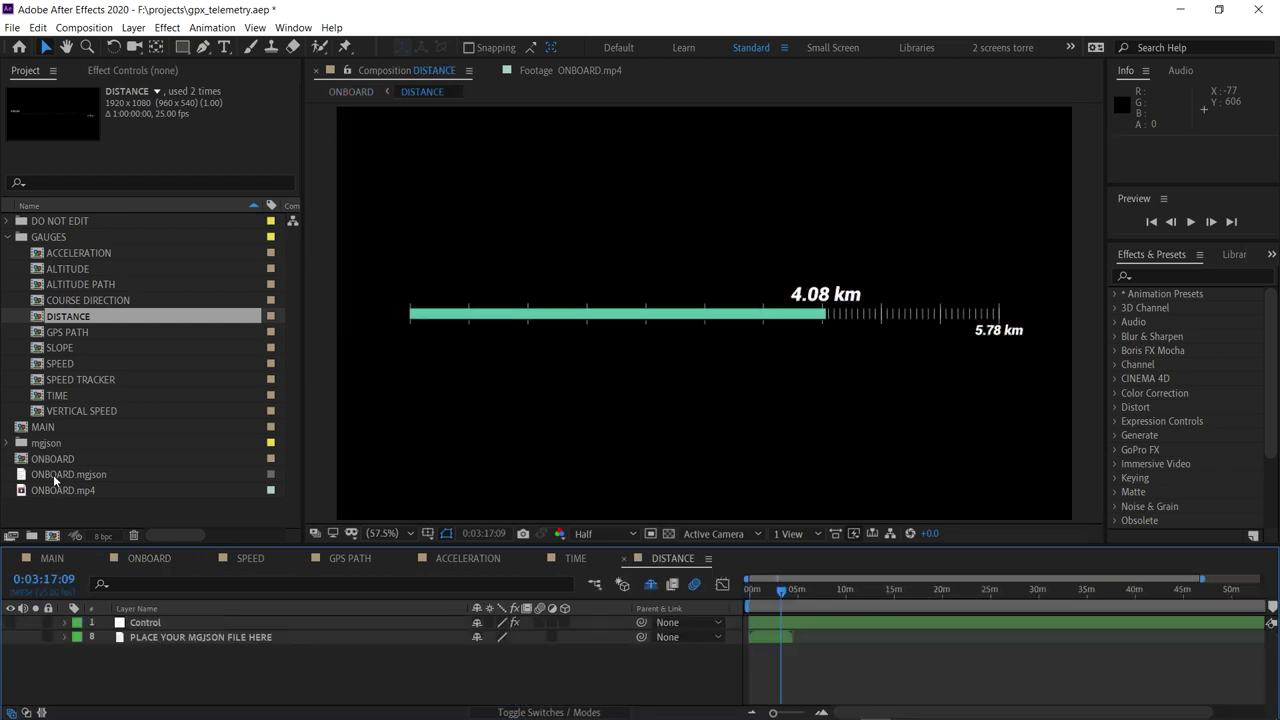
- Place ONBOARD.mgjson in the DISTANCE composition and choose it as the gauge's mgJSON Source
left_click_drag(57, 474, 125, 662)
left_click(147, 624)
left_click(148, 72)
left_click(193, 120)
left_click(215, 285)
- Set the distance gauge's Gauge Color to red and Text Color to yellow, and increase its Tick Width
left_click(173, 346)
left_click_drag(254, 159, 262, 46)
left_click_drag(137, 93, 245, 44)
left_click(386, 44)
left_click(173, 374)
left_click(257, 221)
left_click_drag(257, 221, 257, 224)
left_click(230, 47)
left_click(388, 45)
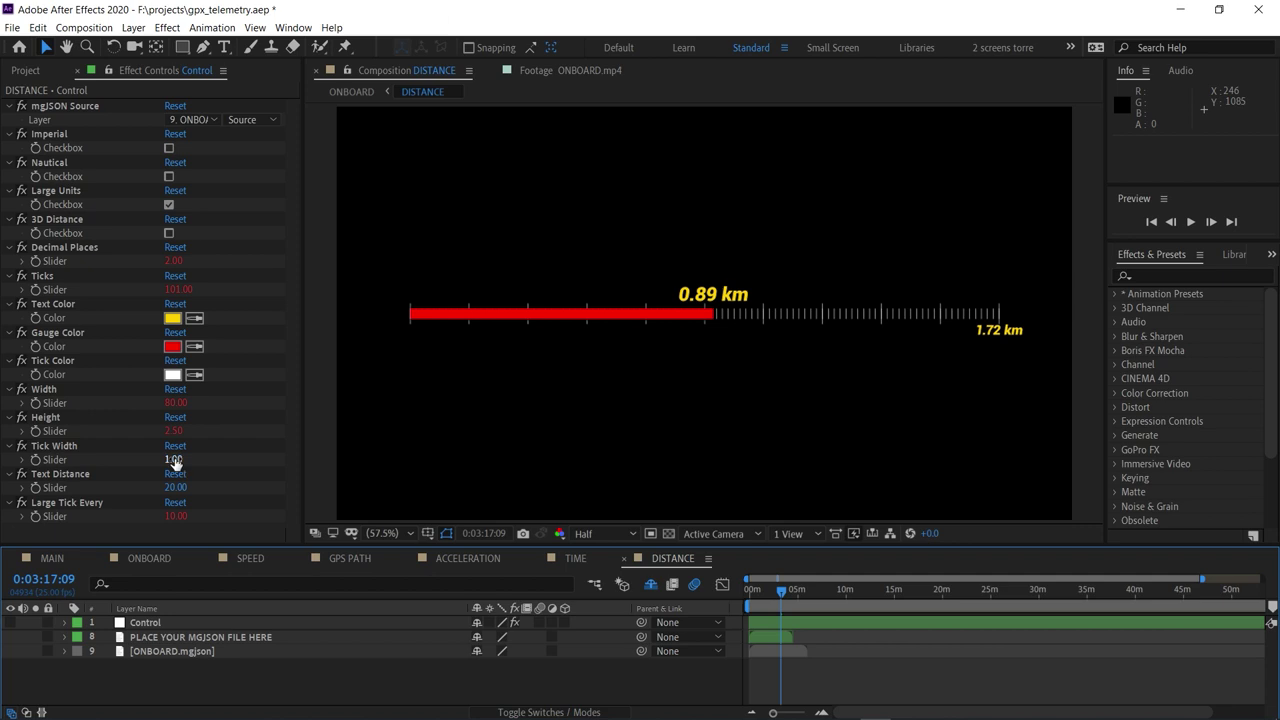
left_click_drag(173, 459, 176, 459)
- Scale the DISTANCE layer in the ONBOARD composition to 55% and move it to the footage's lower centre
left_click(149, 558)
key("s")
left_click_drag(533, 638, 523, 639)
left_click_drag(700, 312, 702, 493)
left_click(566, 639)
- Add the COURSE DIRECTION gauge as the uppermost layer of the ONBOARD composition and open it
left_click(26, 71)
left_click(79, 302)
left_click_drag(79, 303, 206, 619)
double_click(205, 620)
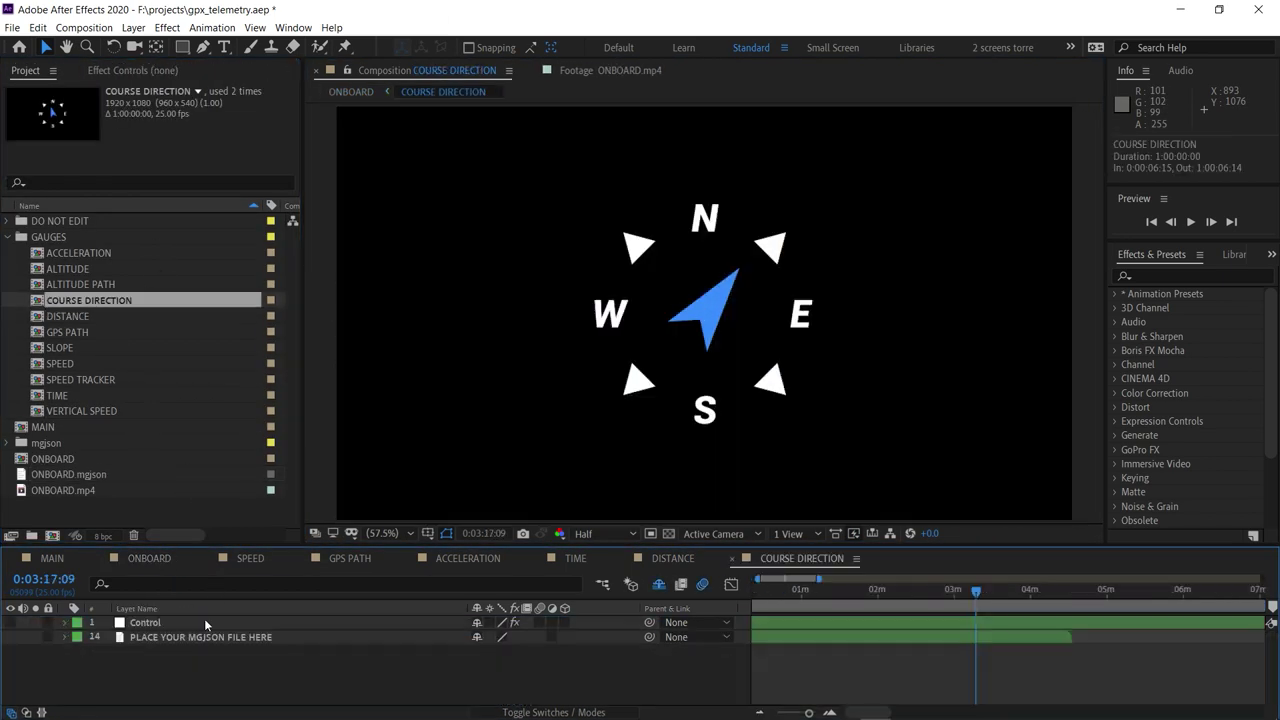
- Place ONBOARD.mgjson in the COURSE DIRECTION composition and choose it as the gauge's mgJSON Source
left_click_drag(60, 473, 190, 660)
left_click(149, 619)
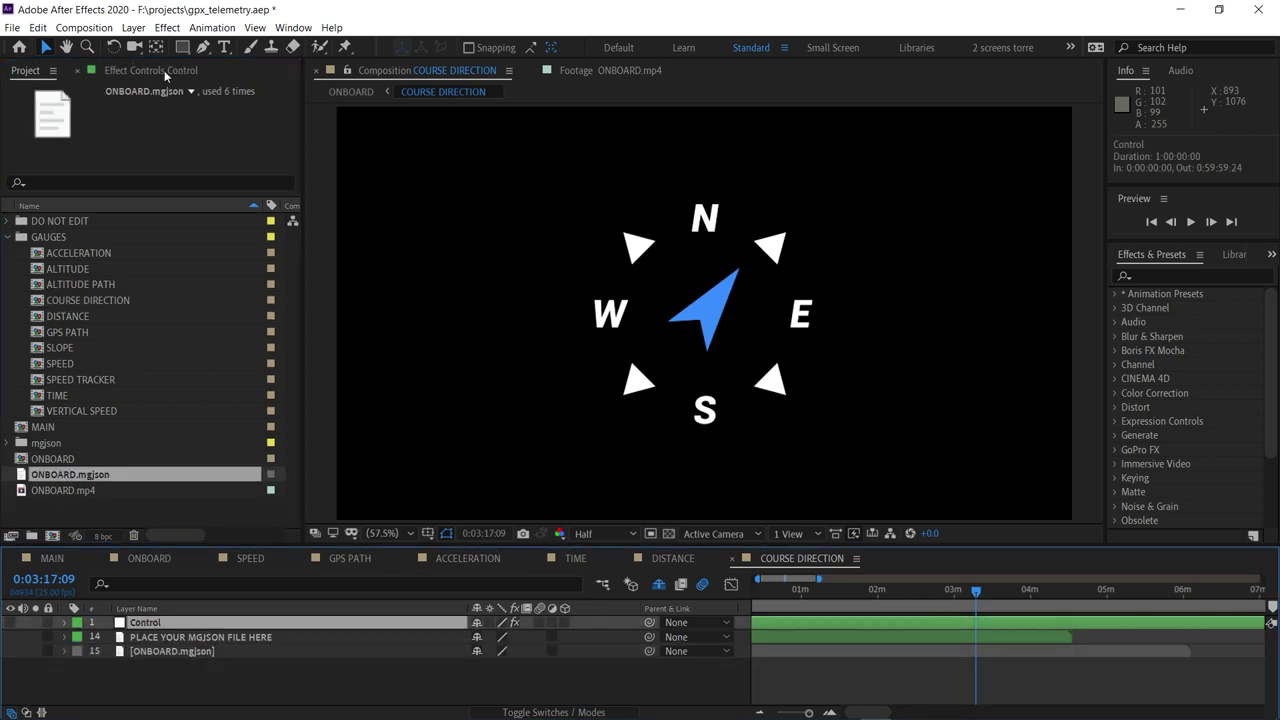
left_click(155, 75)
left_click(192, 119)
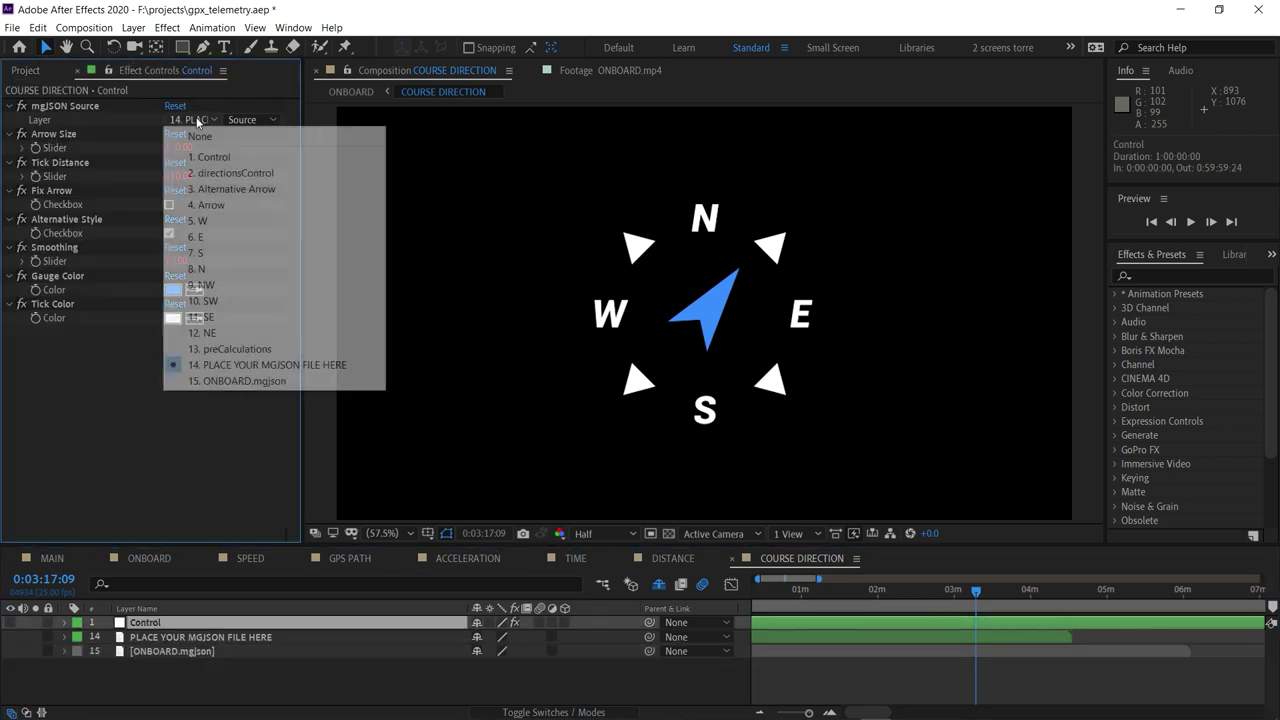
left_click(230, 381)
- Set the compass gauge's Gauge Color to red and its Tick Distance to 202
left_click(173, 290)
left_click(250, 254)
left_click(226, 54)
left_click(386, 44)
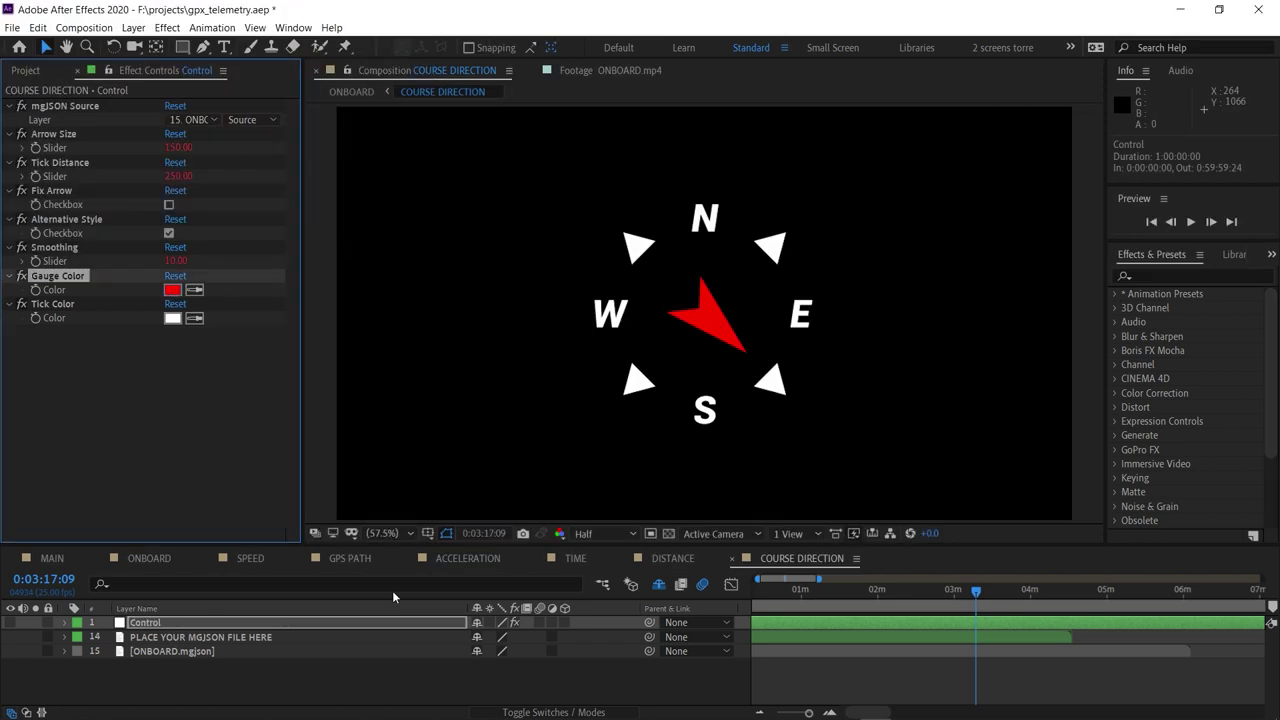
left_click_drag(178, 176, 138, 178)
- Scale the COURSE DIRECTION layer in the ONBOARD composition to 45% and move it to the footage's upper centre
left_click(141, 560)
left_click(185, 624)
key("s")
left_click(527, 637)
type("50")
key("Return")
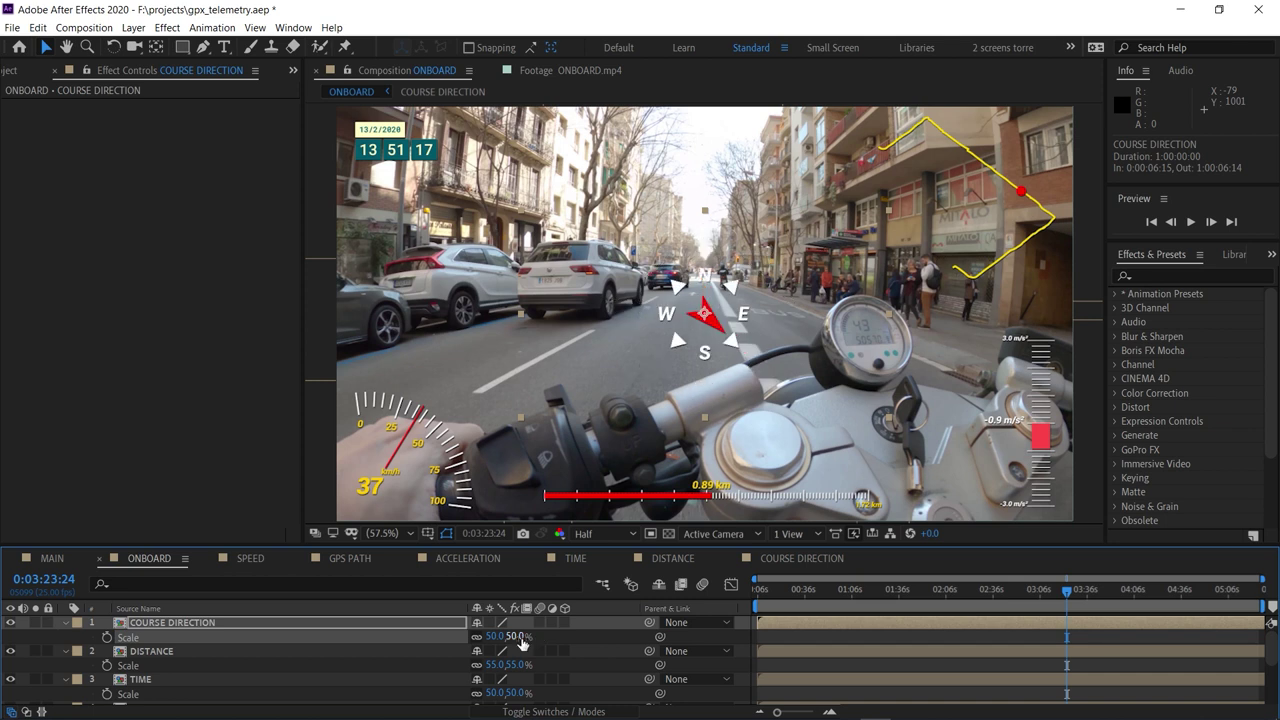
left_click(517, 638)
type("45")
key("Return")
left_click_drag(706, 312, 708, 152)
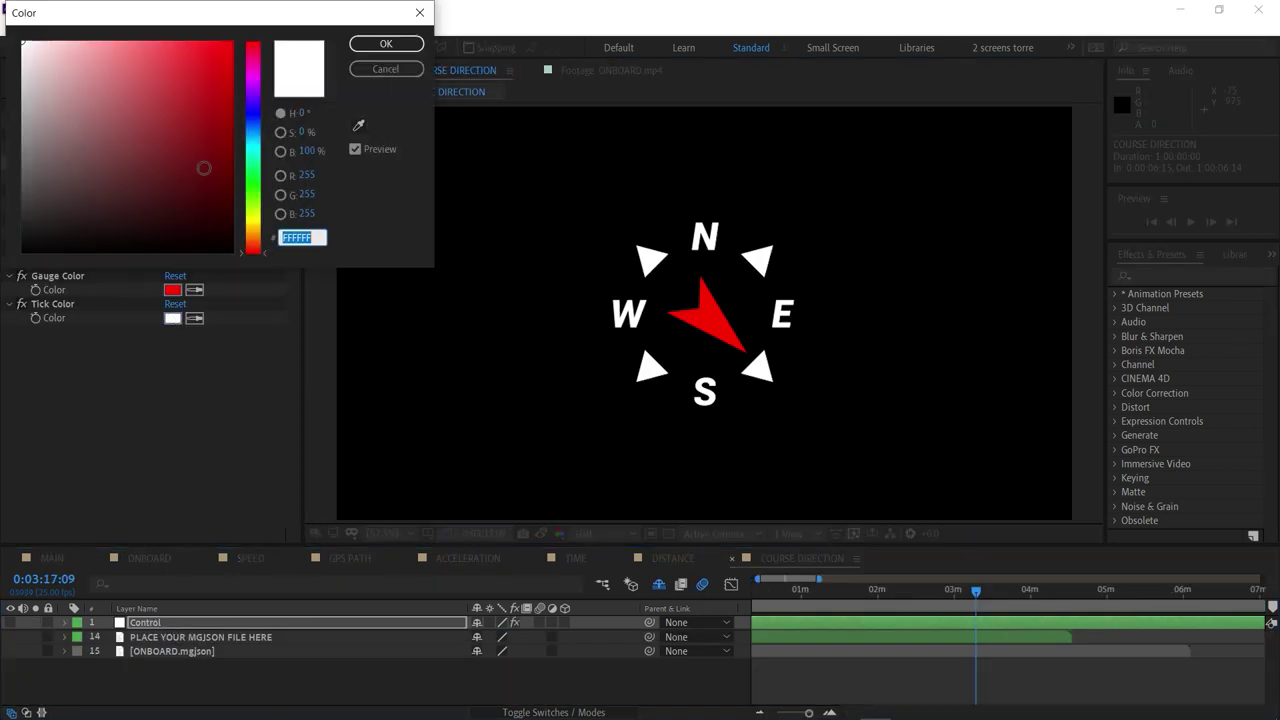
- Set the compass gauge's Tick Color to yellow with the copied colour code and return to the ONBOARD composition
key("ctrl+v")
key("Return")
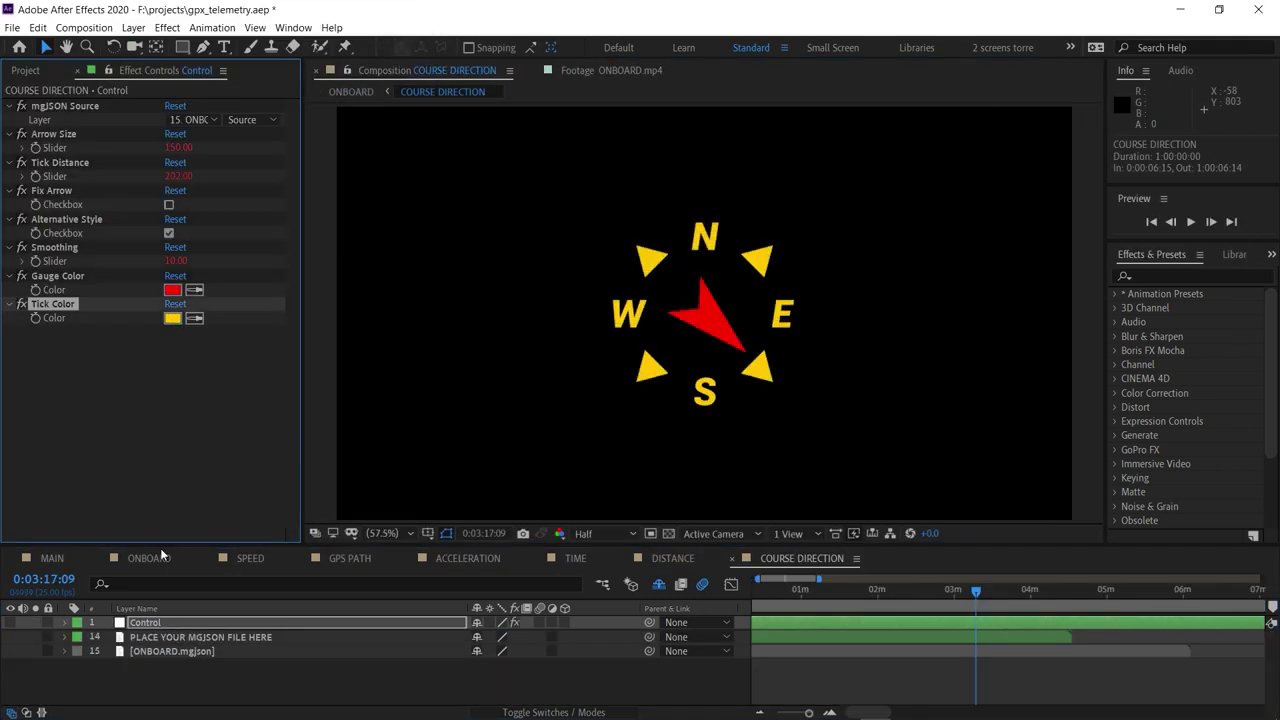
left_click(152, 558)
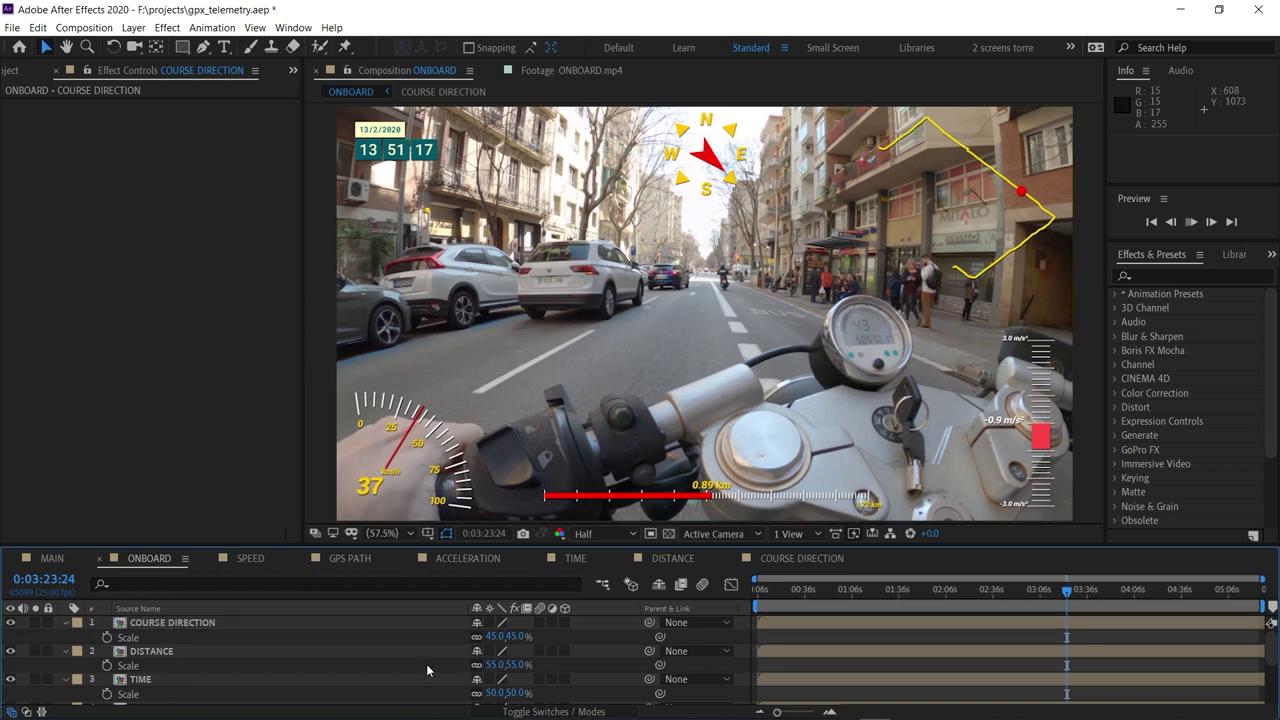
- Preview the ONBOARD composition with all the gauges over the footage
key("space")
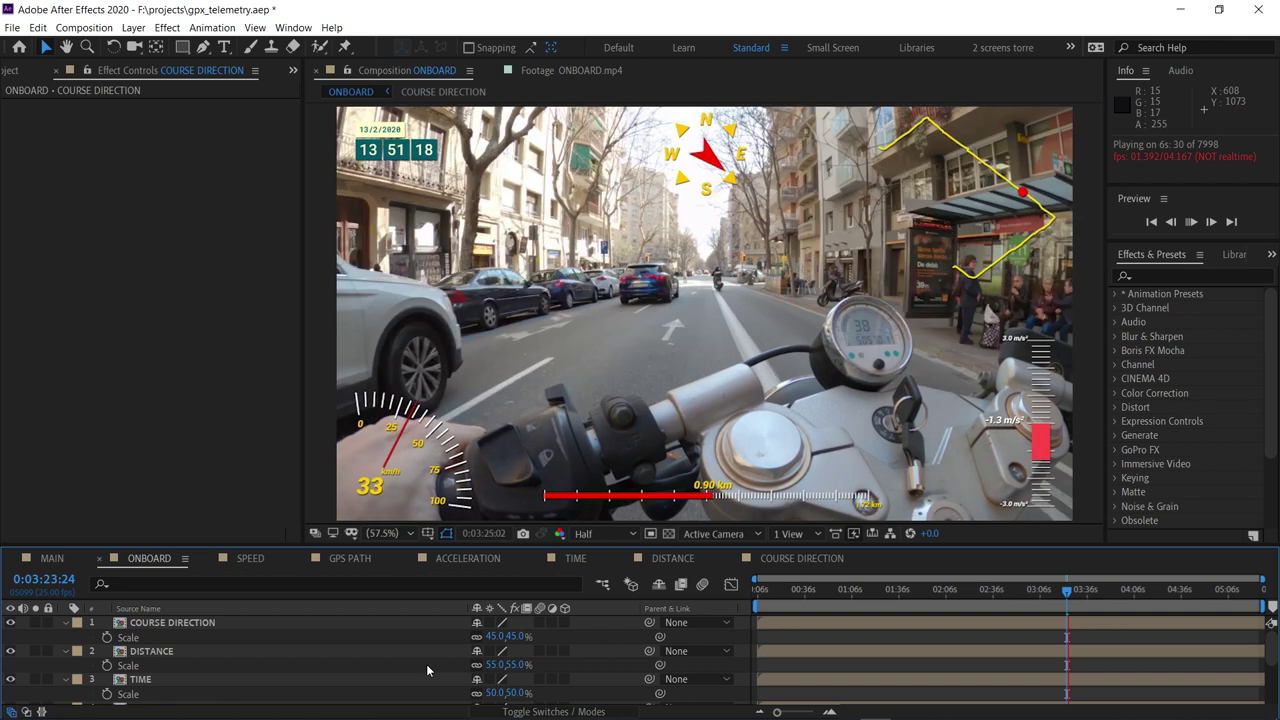
key("space")
left_click(84, 27)
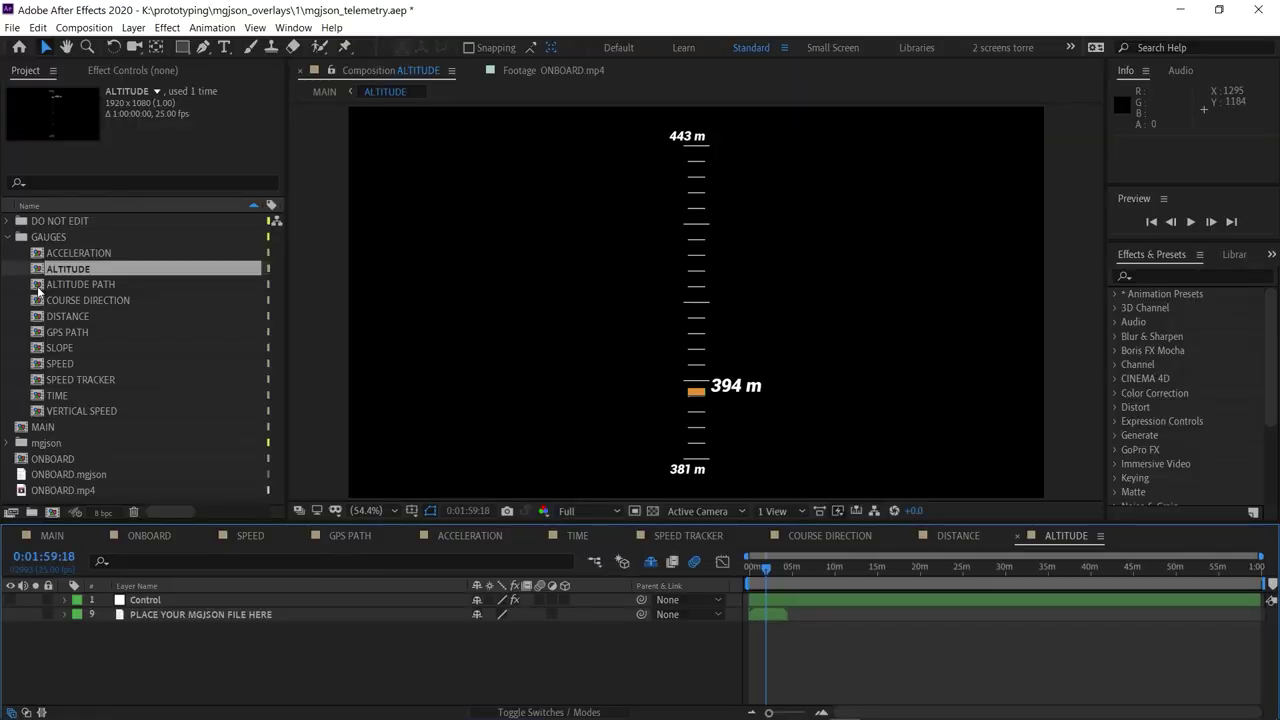
- Open the ALTITUDE PATH, SLOPE, SPEED TRACKER and VERTICAL SPEED compositions and examine how their gauges animate
double_click(40, 286)
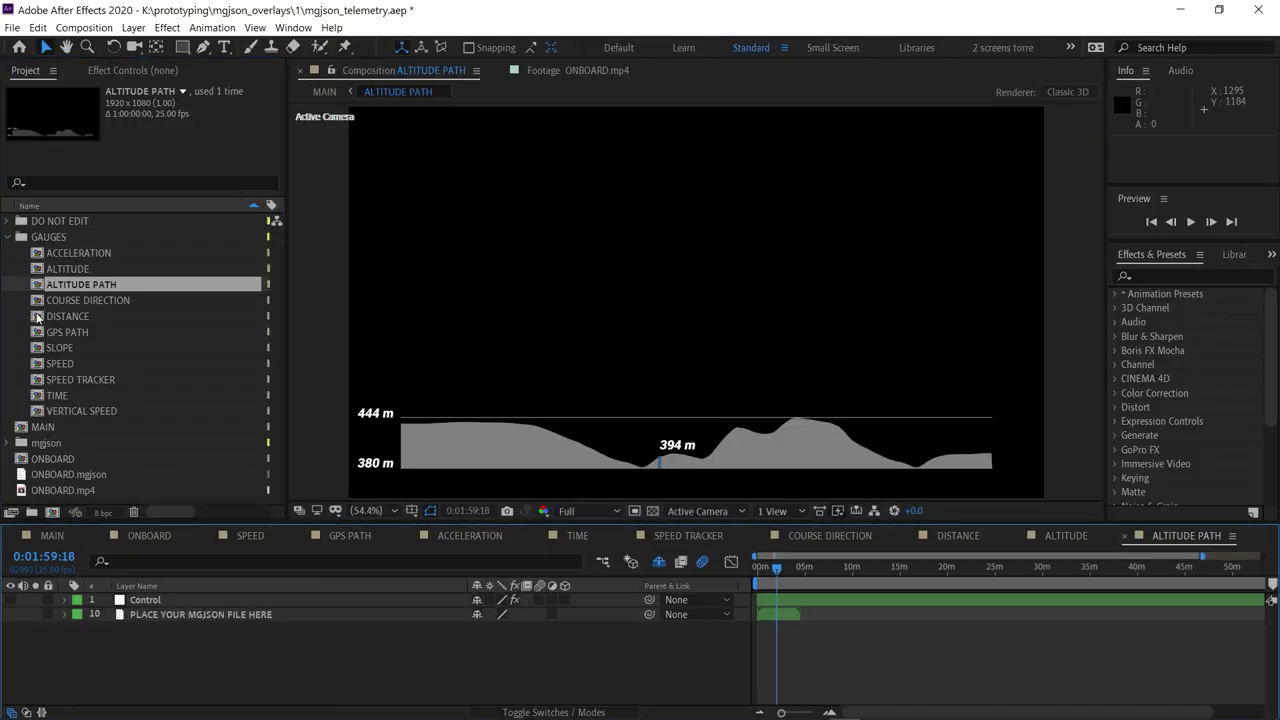
double_click(37, 348)
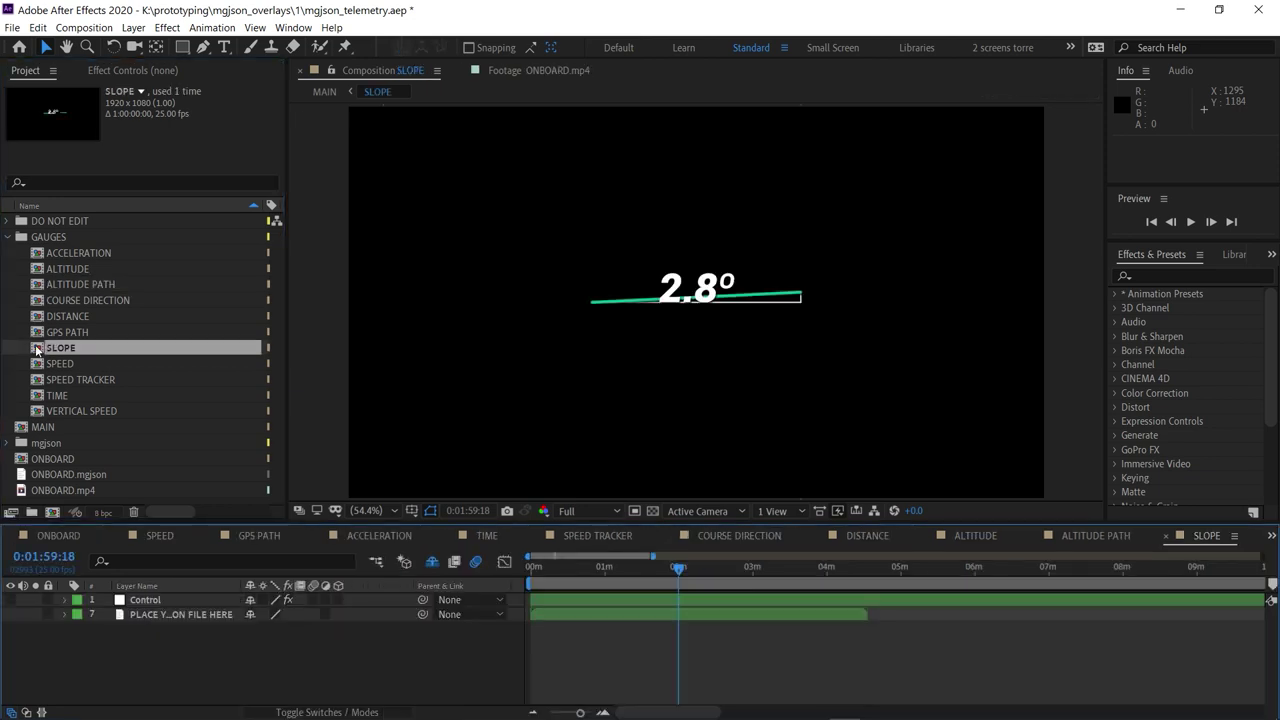
left_click_drag(684, 572, 598, 570)
double_click(44, 380)
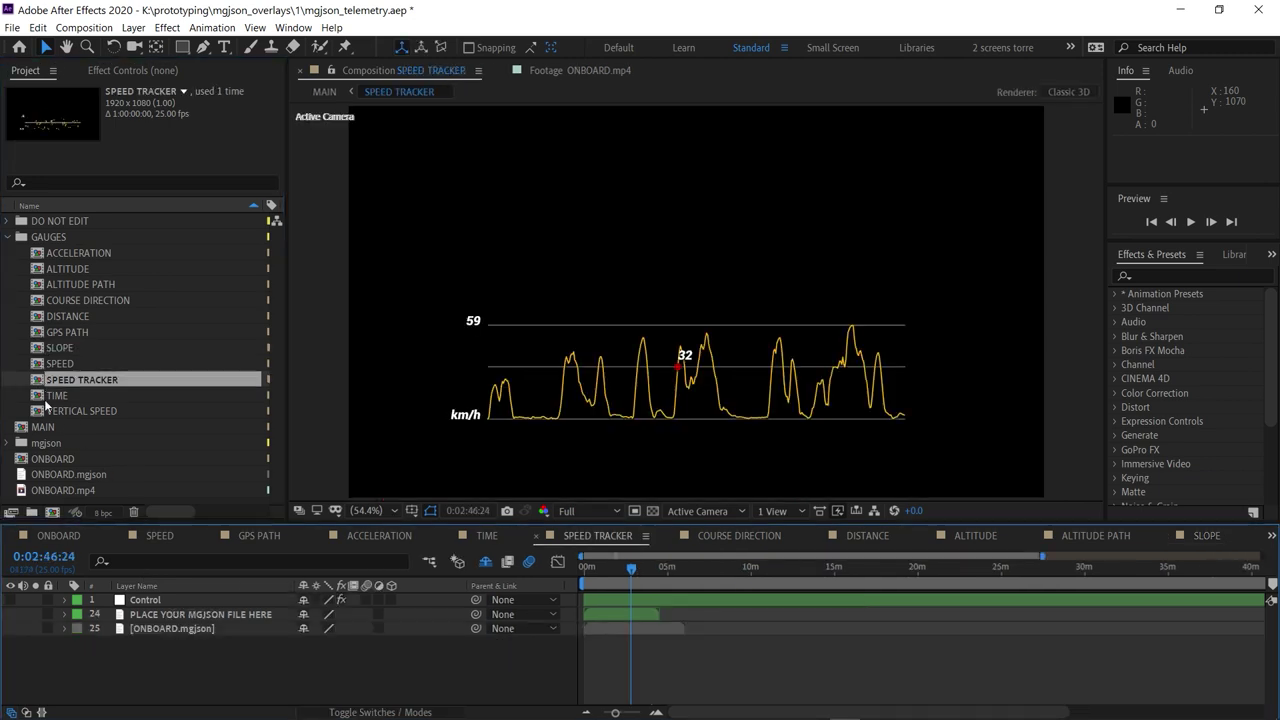
double_click(38, 412)
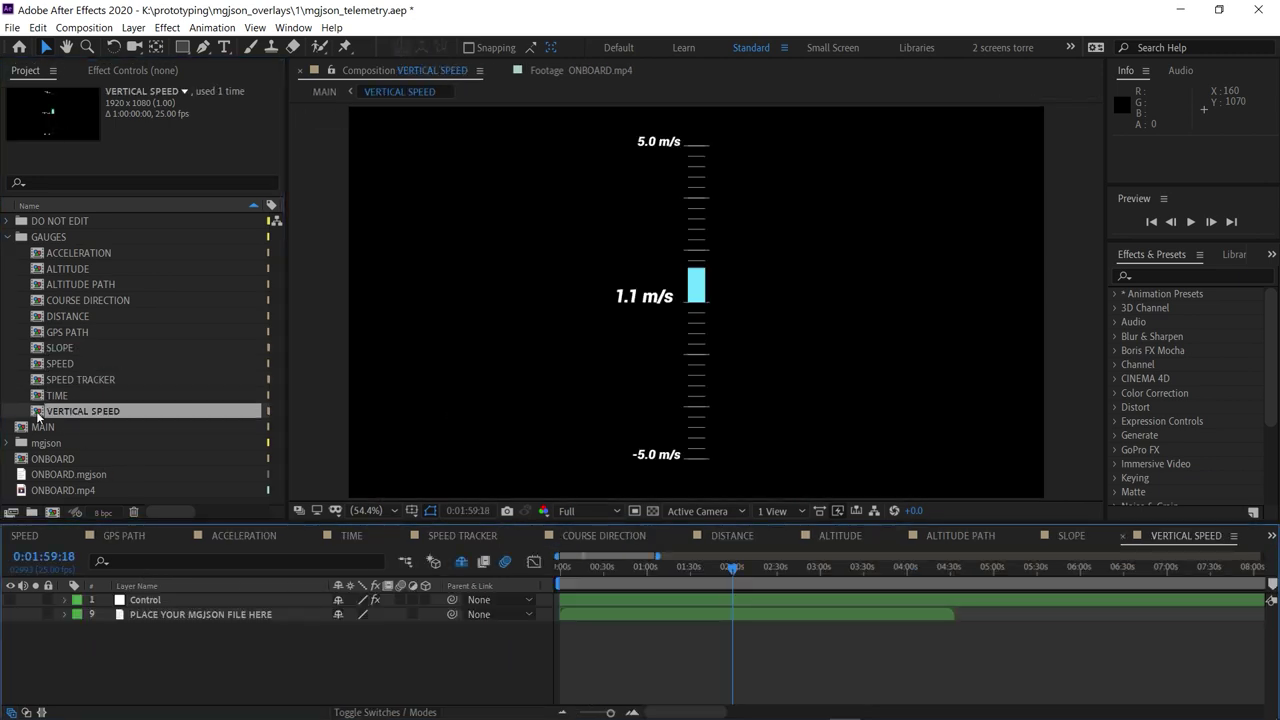
left_click_drag(613, 578, 828, 584)
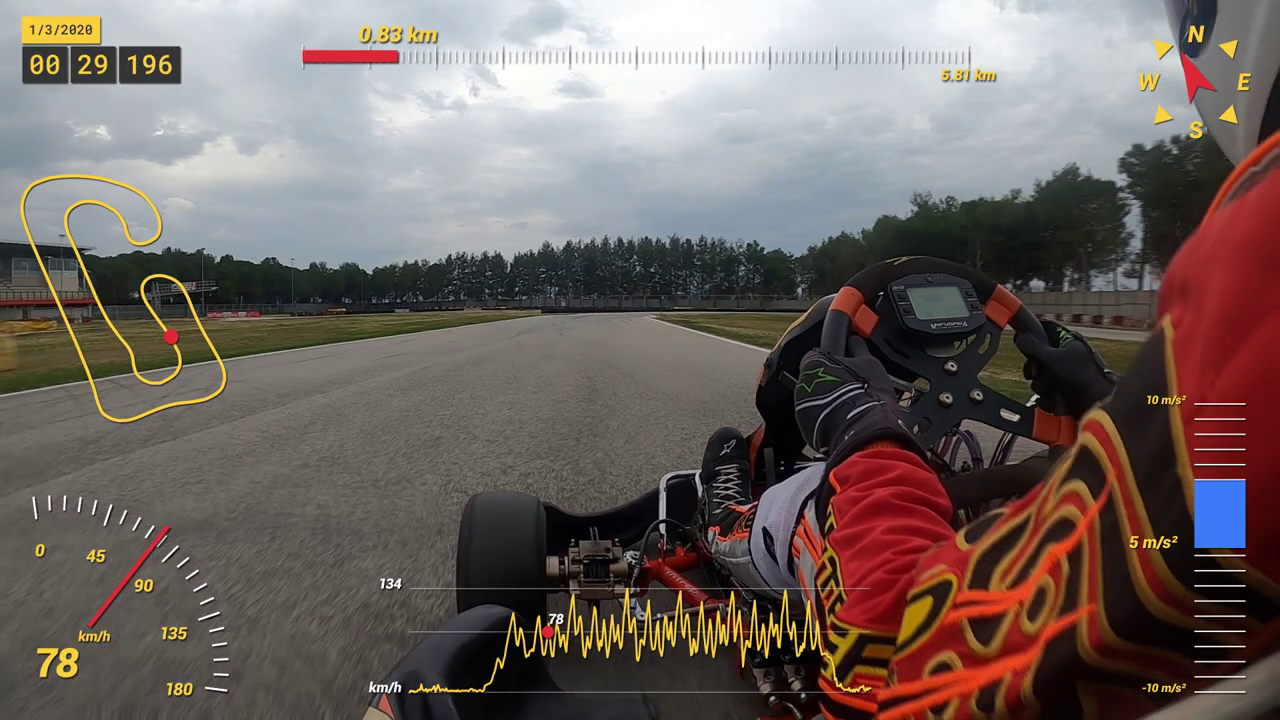